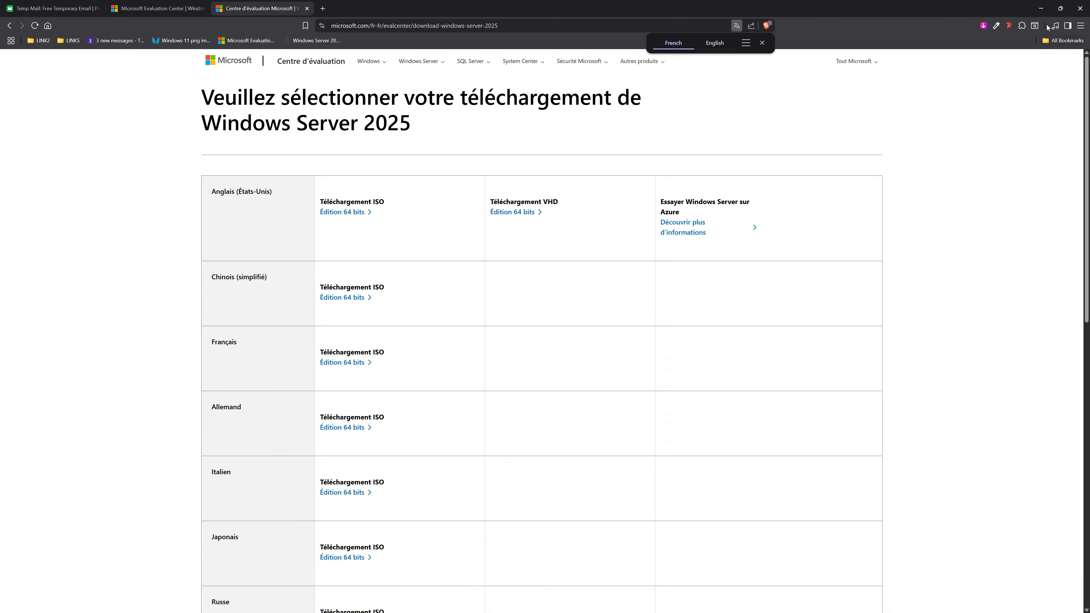
Switch to VMware Workstation and start a new custom virtual machine with Workstation 17.5 or later hardware compatibility
{"action": "left_click", "coordinate": [1041, 9]}
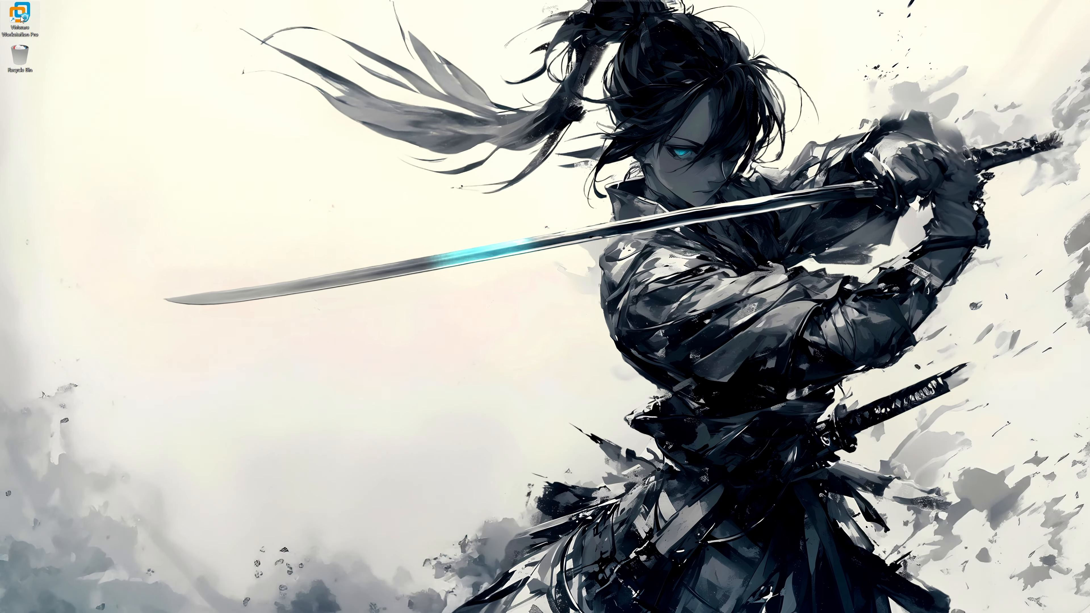
{"action": "double_click", "coordinate": [20, 16]}
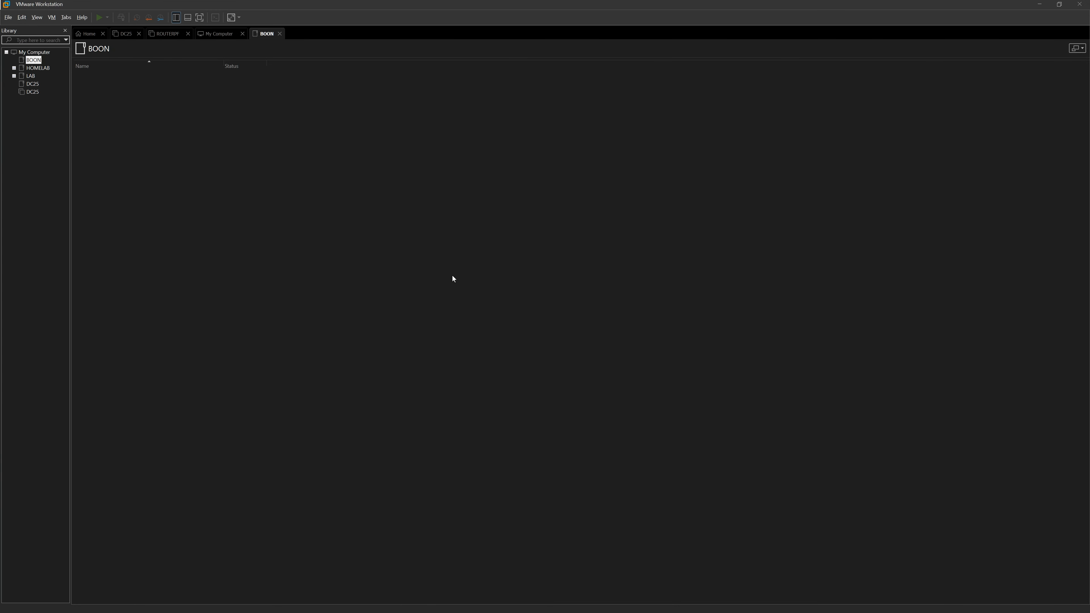
{"action": "left_click", "coordinate": [8, 17]}
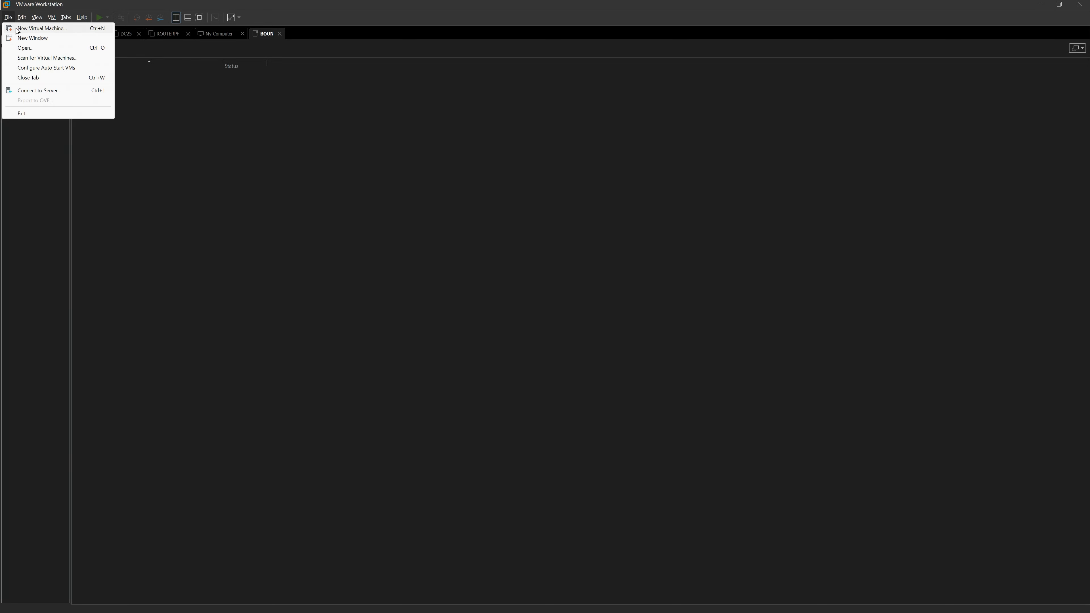
{"action": "left_click", "coordinate": [26, 28]}
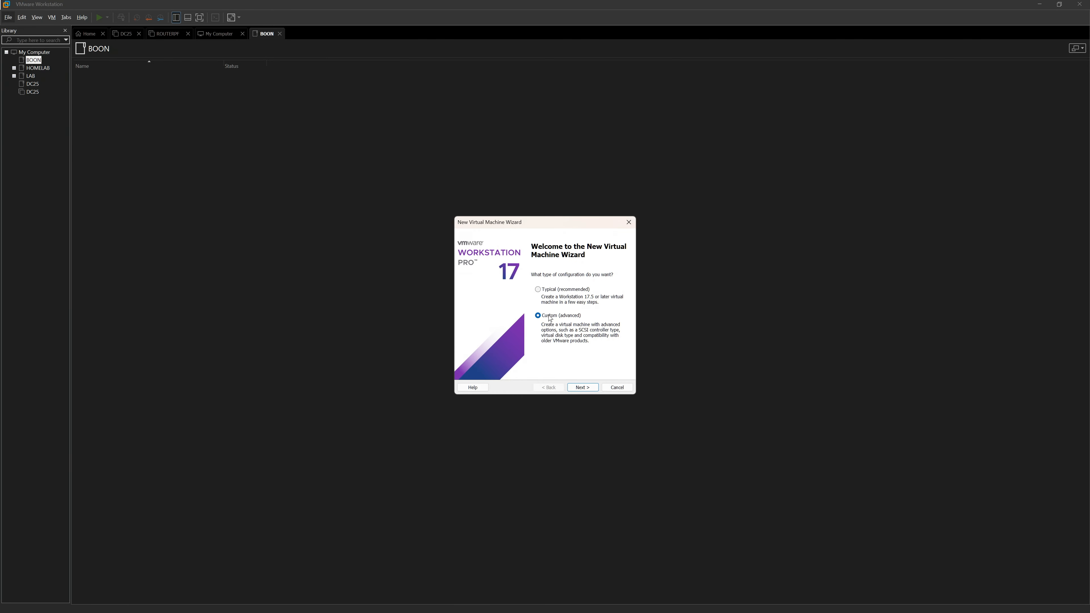
{"action": "left_click", "coordinate": [582, 388]}
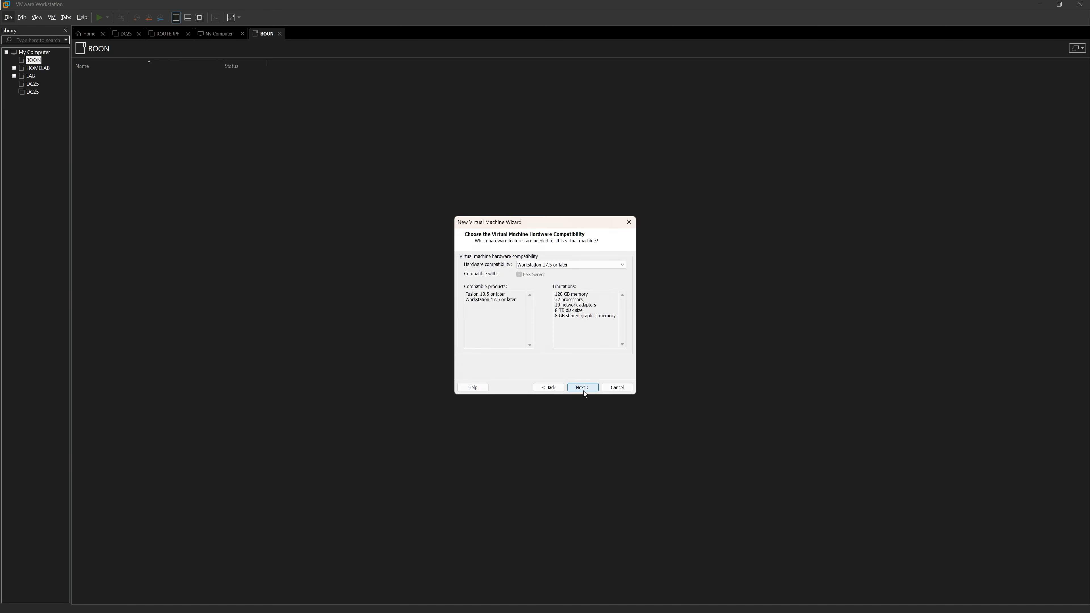
{"action": "left_click", "coordinate": [584, 388]}
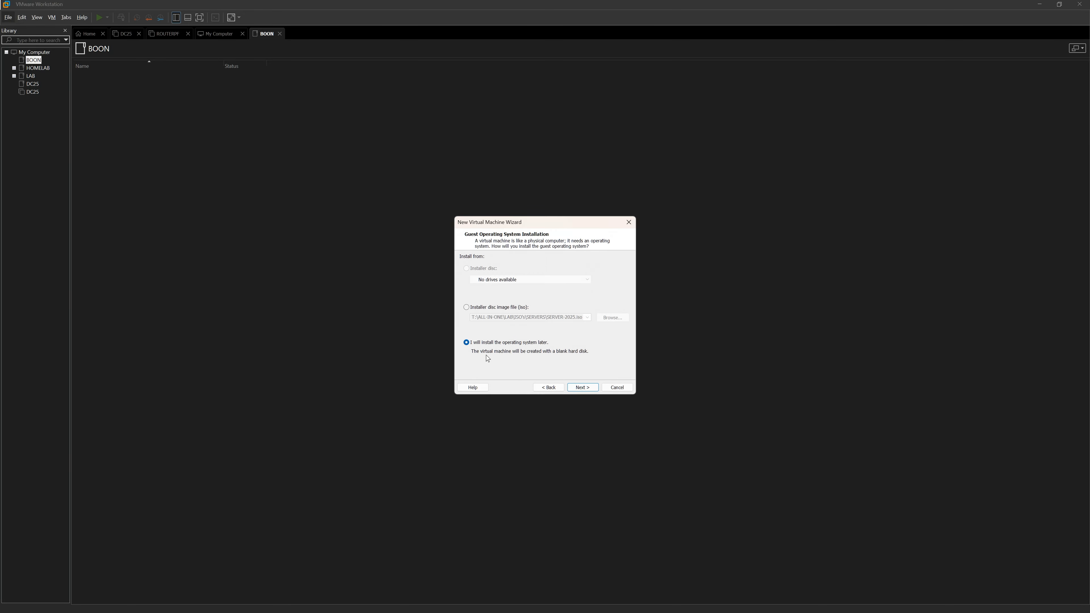
Choose to install the operating system later, with Microsoft Windows as guest and Windows Server 2025 as version
{"action": "left_click", "coordinate": [581, 388]}
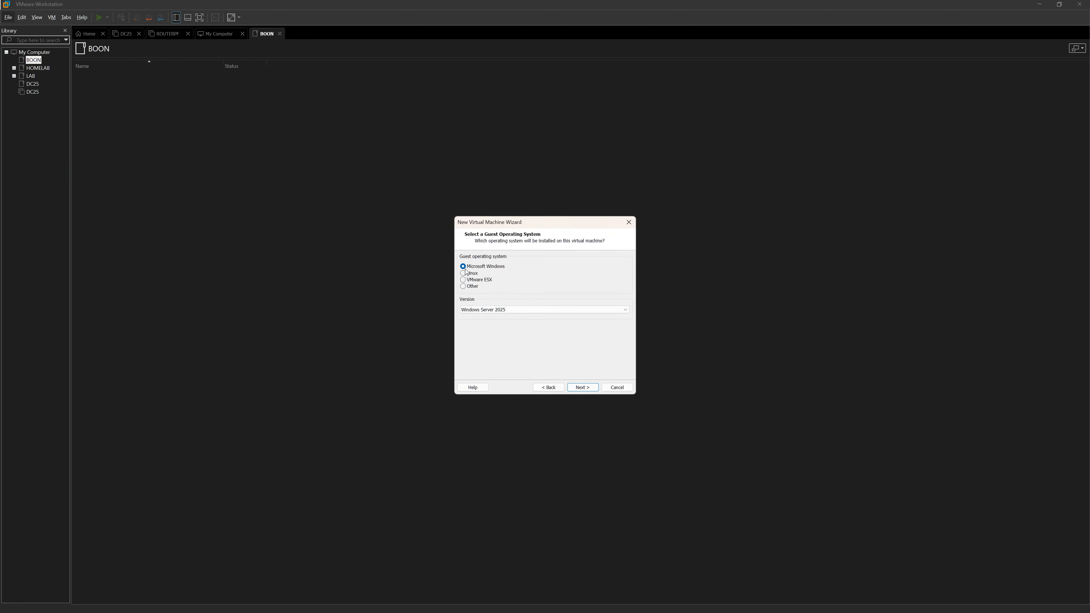
{"action": "left_click", "coordinate": [491, 313]}
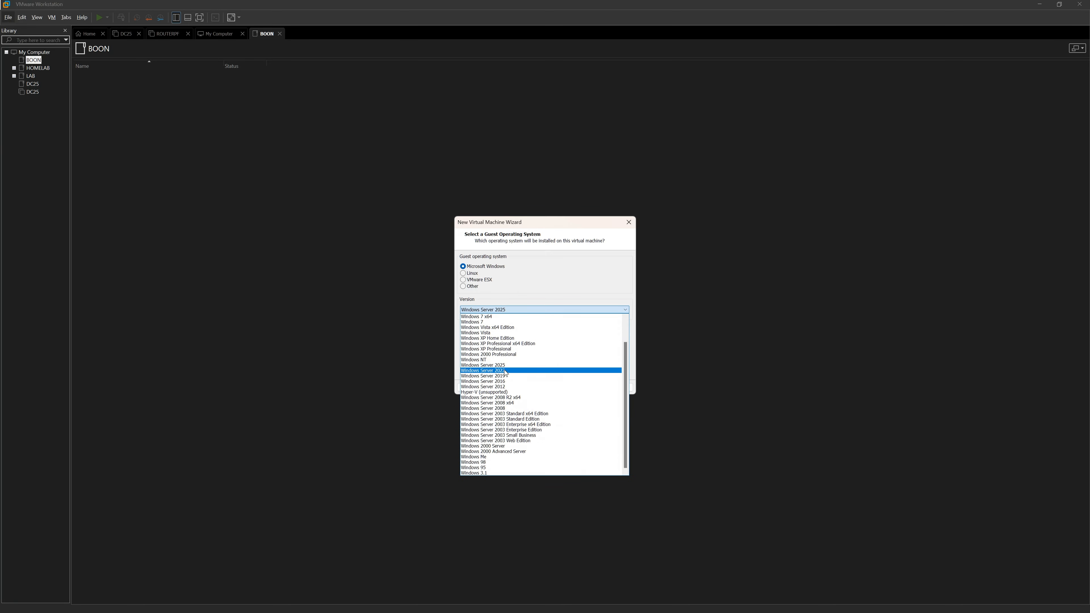
{"action": "left_click", "coordinate": [496, 366]}
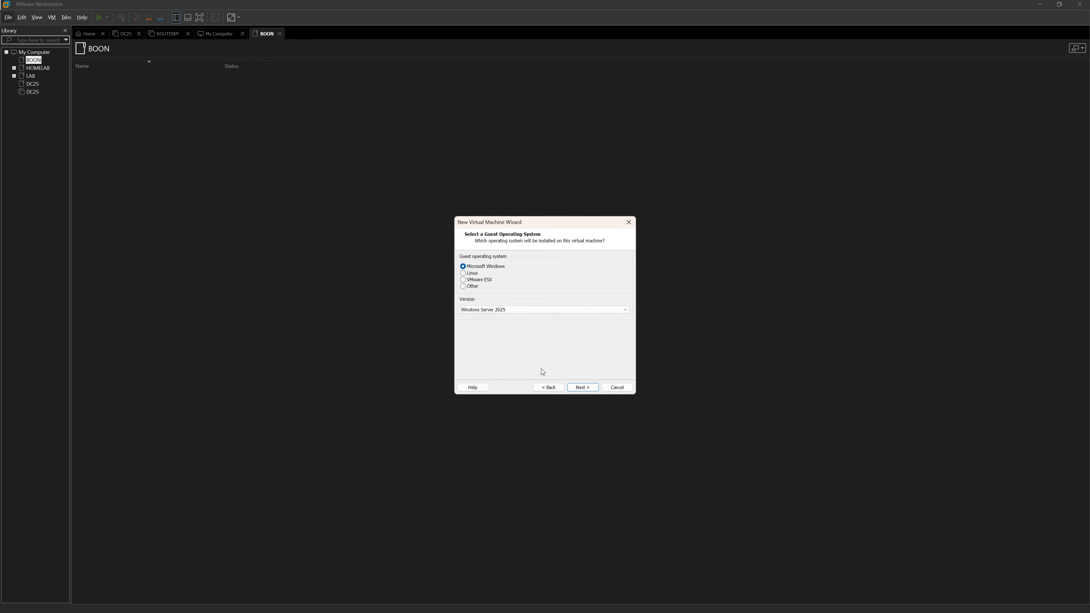
{"action": "left_click", "coordinate": [584, 388]}
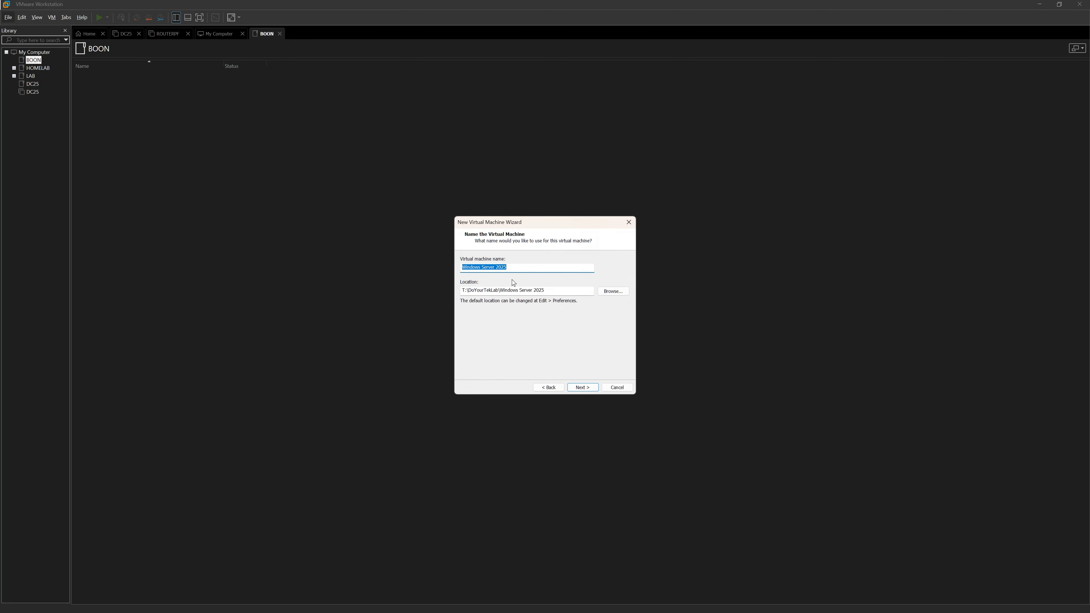
Name the virtual machine DC25 and store it in a new SRV25 folder inside DoYourTekLab on drive T
{"action": "type", "text": "DC"}
{"action": "left_click", "coordinate": [613, 292]}
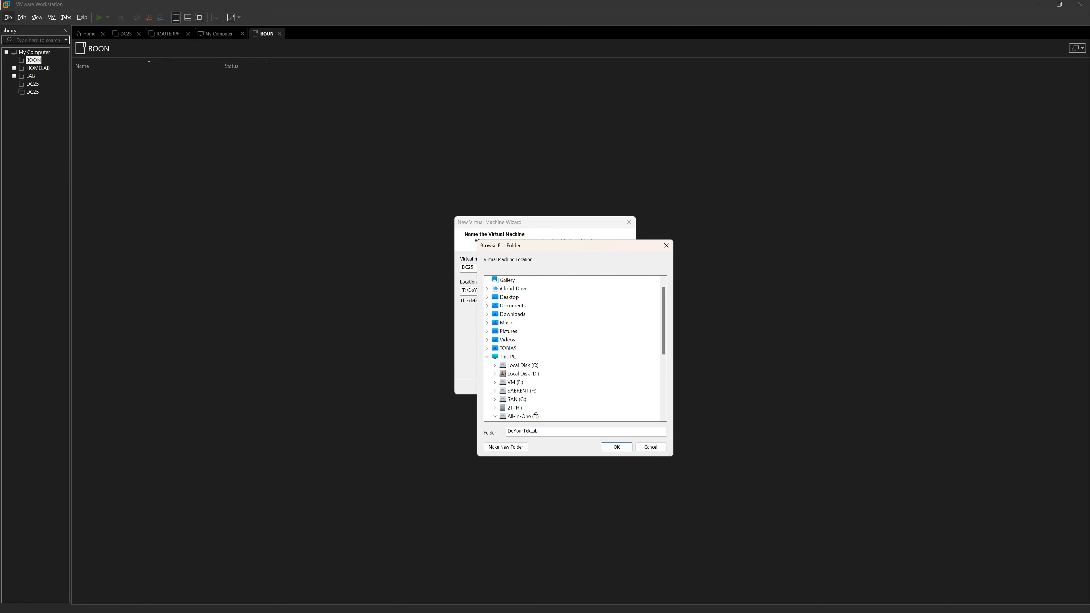
{"action": "scroll", "coordinate": [542, 394], "scroll_direction": "down", "scroll_amount": 3}
{"action": "left_click", "coordinate": [525, 358]}
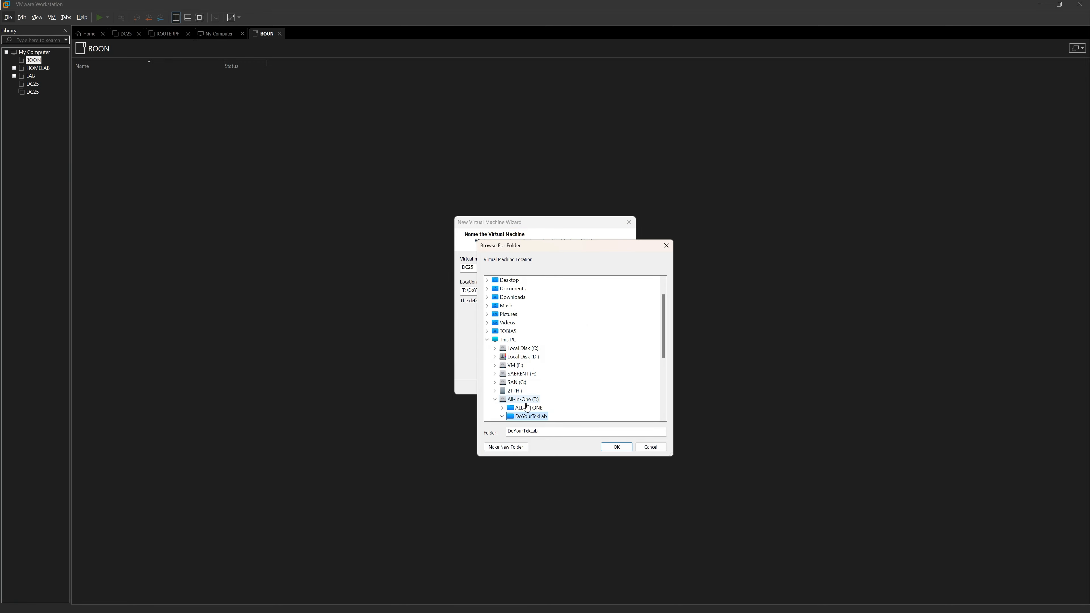
{"action": "left_click", "coordinate": [501, 447]}
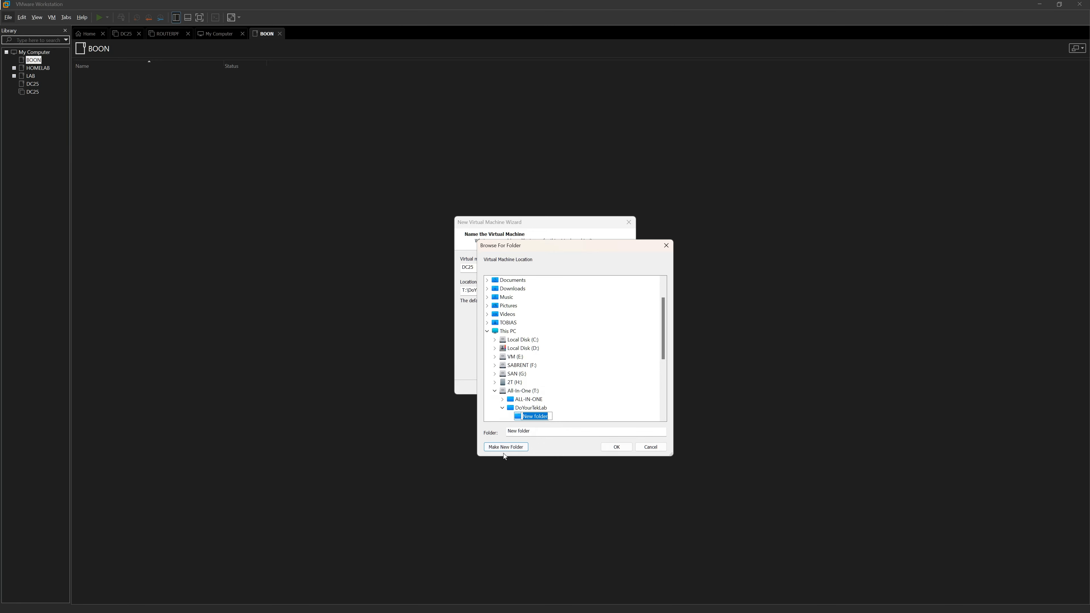
{"action": "type", "text": "SRV25"}
{"action": "key", "text": "Return"}
{"action": "left_click", "coordinate": [616, 448]}
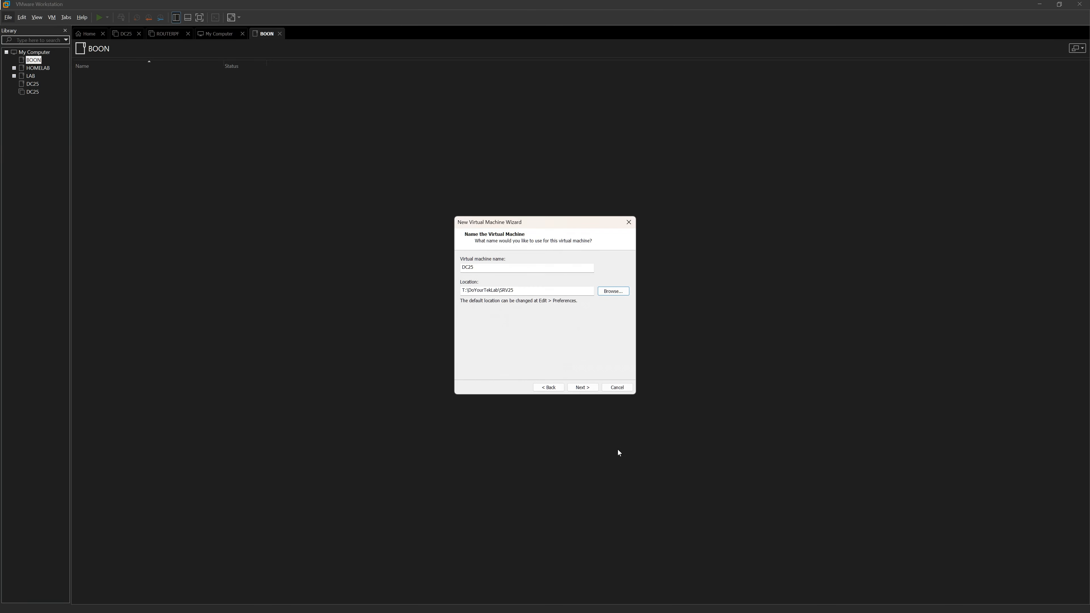
{"action": "left_click", "coordinate": [585, 388]}
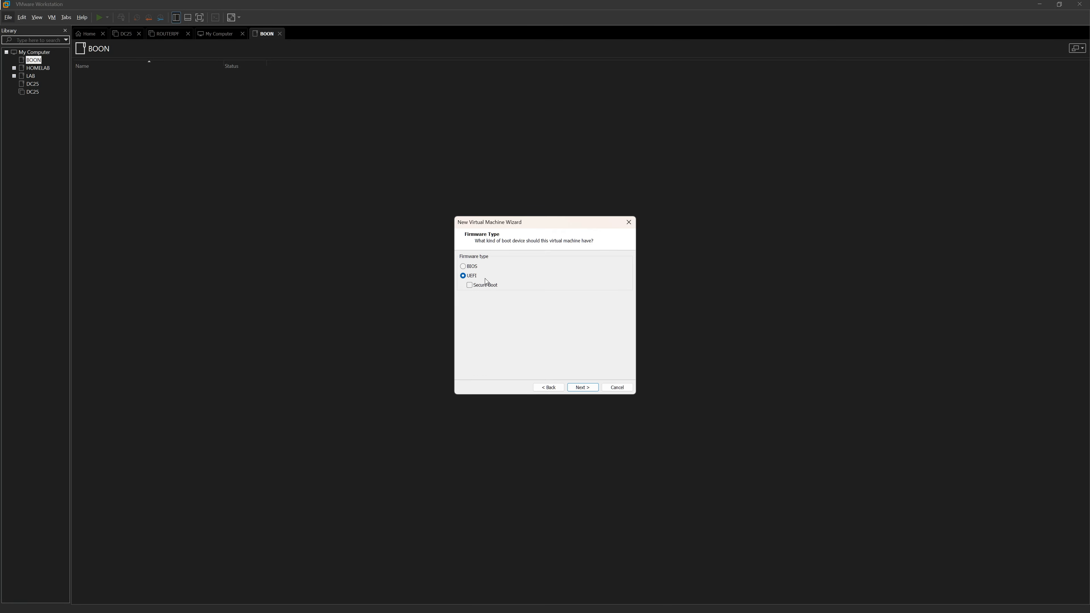
Accept UEFI firmware without Secure Boot and configure the processors and cores per processor for six cores in total
{"action": "left_click", "coordinate": [583, 388]}
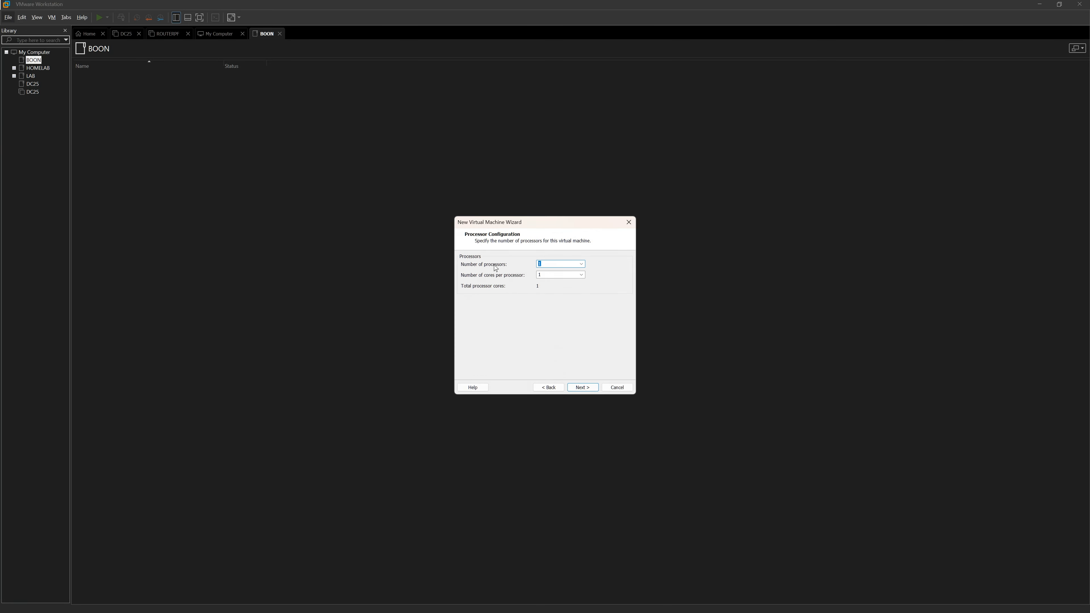
{"action": "left_click", "coordinate": [581, 264]}
{"action": "left_click", "coordinate": [575, 279]}
{"action": "left_click", "coordinate": [581, 275]}
{"action": "left_click", "coordinate": [566, 294]}
{"action": "left_click", "coordinate": [583, 387]}
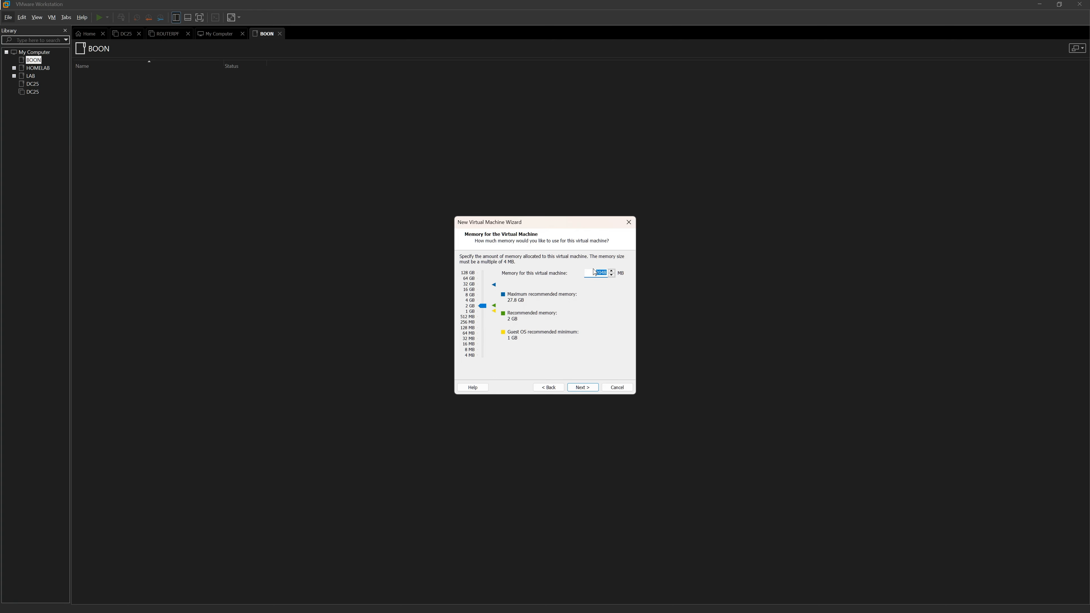
Set the virtual machine's memory to 4096 MB and use network address translation (NAT) for its network
{"action": "type", "text": "4096"}
{"action": "left_click", "coordinate": [584, 389]}
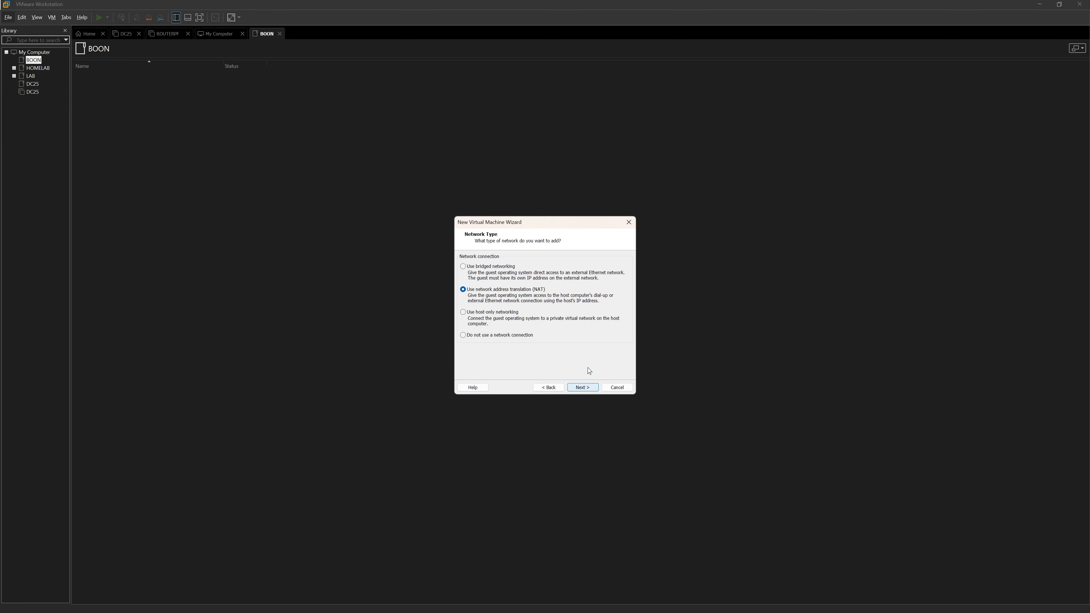
{"action": "left_click", "coordinate": [583, 387]}
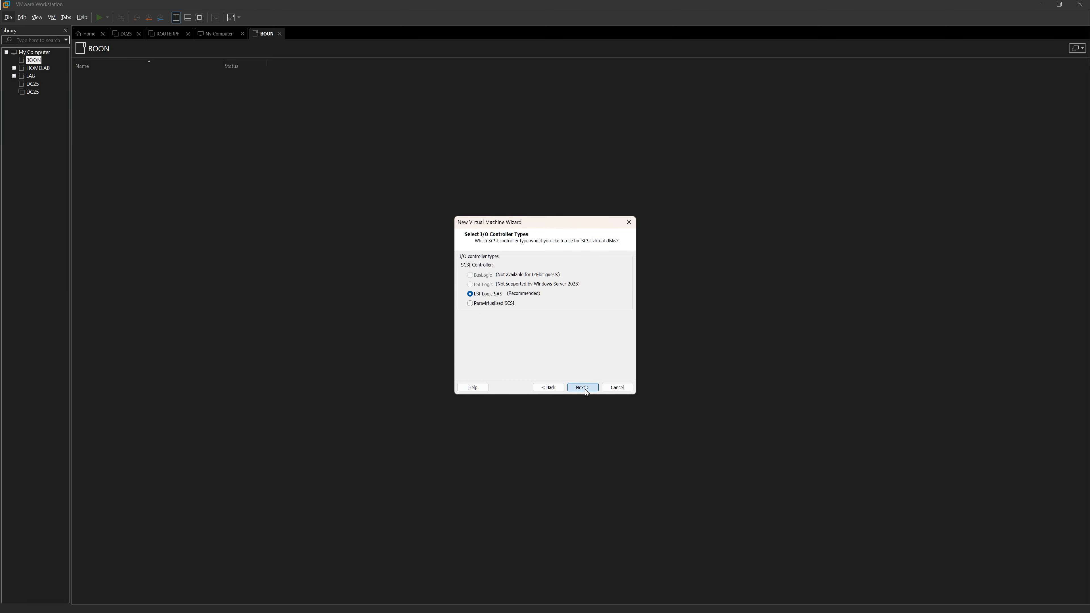
Create the virtual machine with an LSI Logic SAS controller and a new 60 GB NVMe disk stored as a single file
{"action": "left_click", "coordinate": [584, 387]}
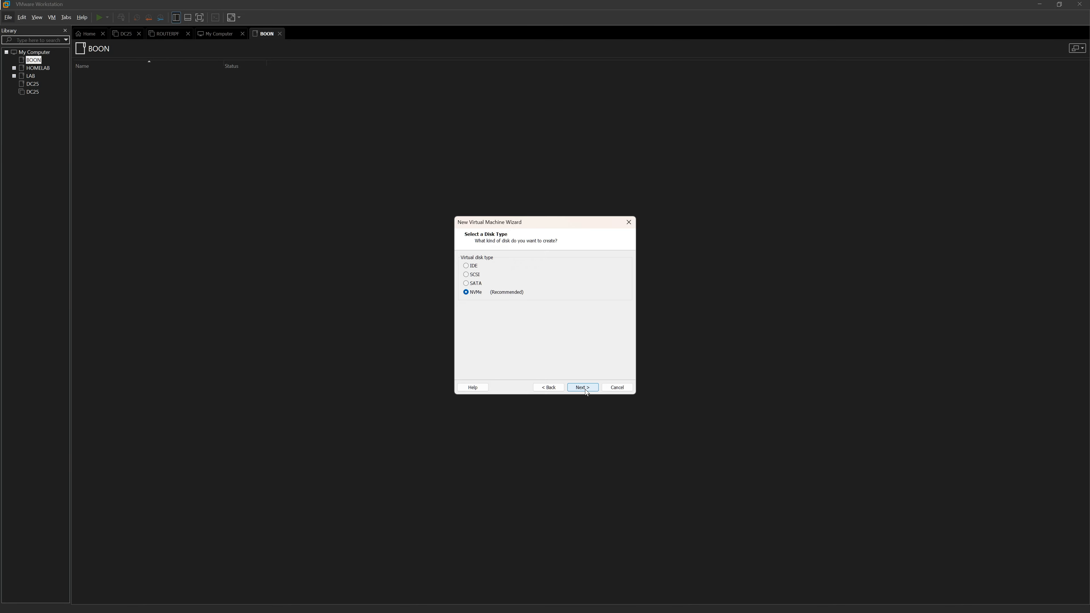
{"action": "left_click", "coordinate": [584, 388]}
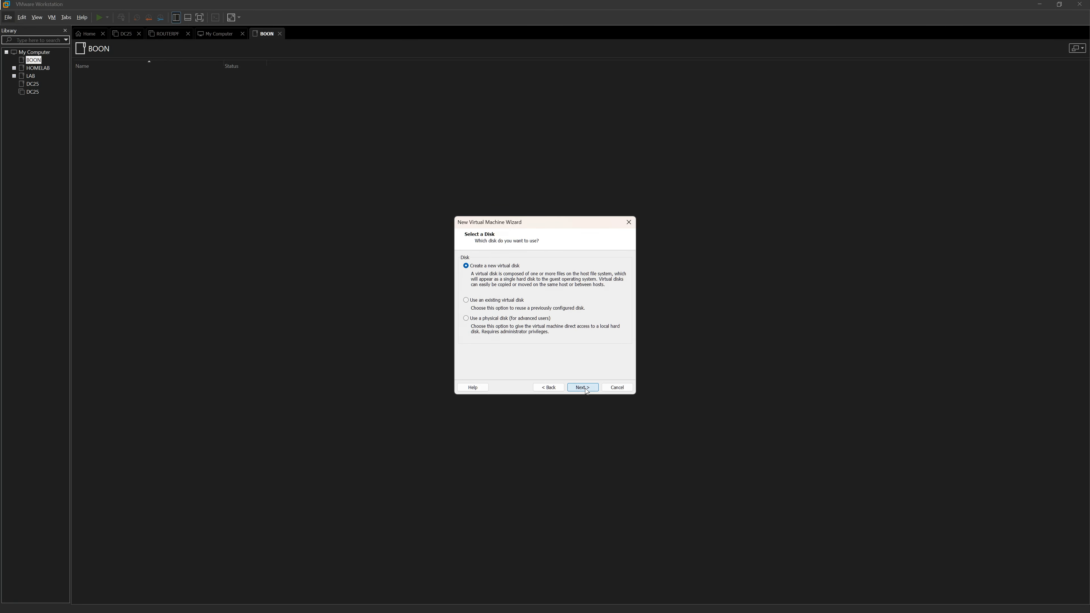
{"action": "left_click", "coordinate": [584, 387]}
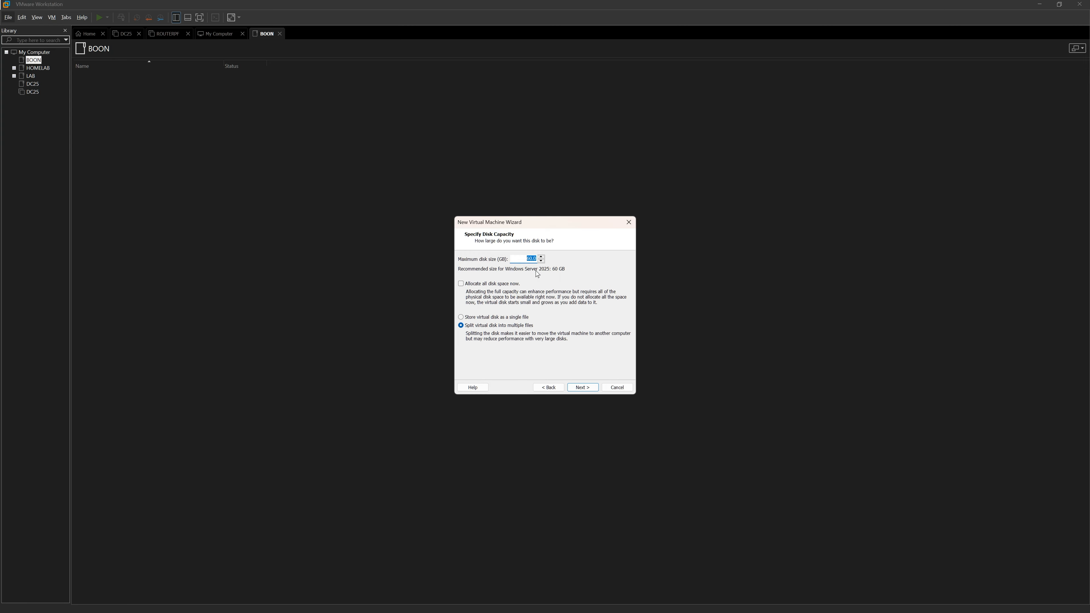
{"action": "left_click", "coordinate": [480, 318]}
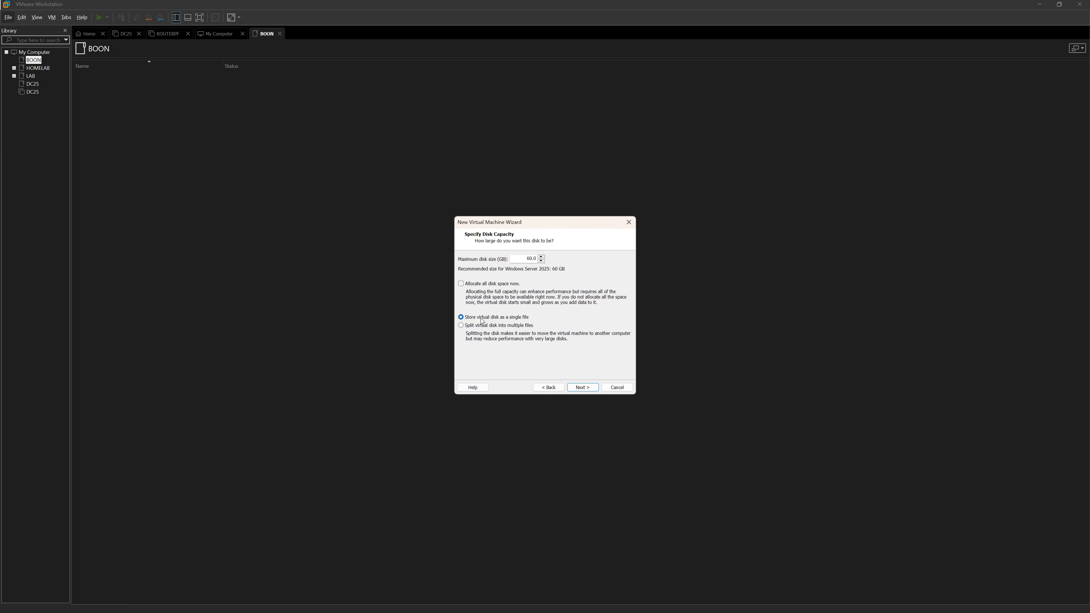
{"action": "left_click", "coordinate": [587, 389]}
{"action": "left_click", "coordinate": [588, 389]}
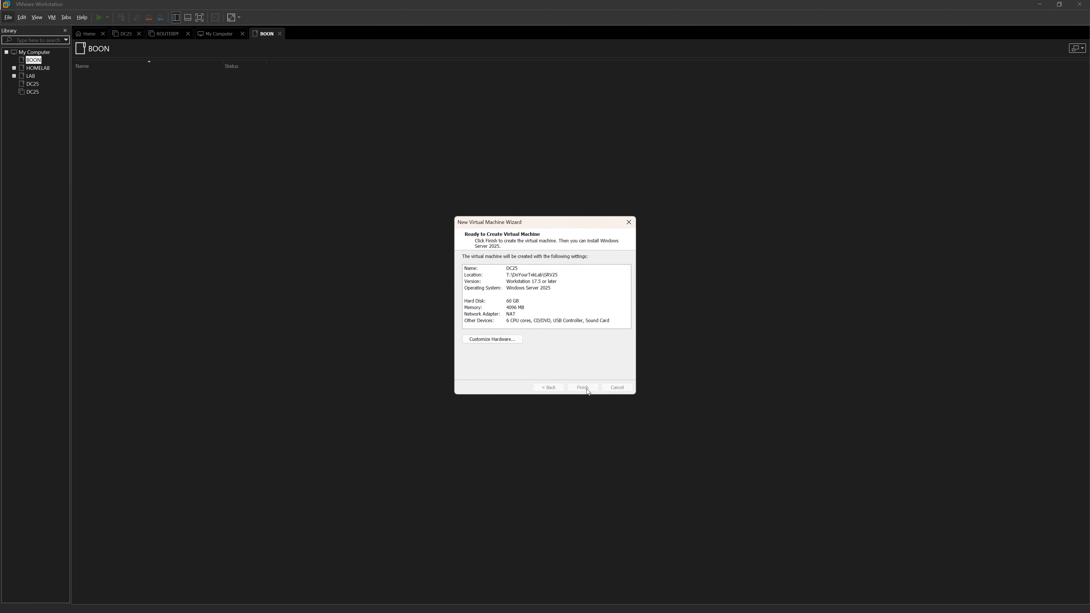
{"action": "left_click", "coordinate": [586, 388]}
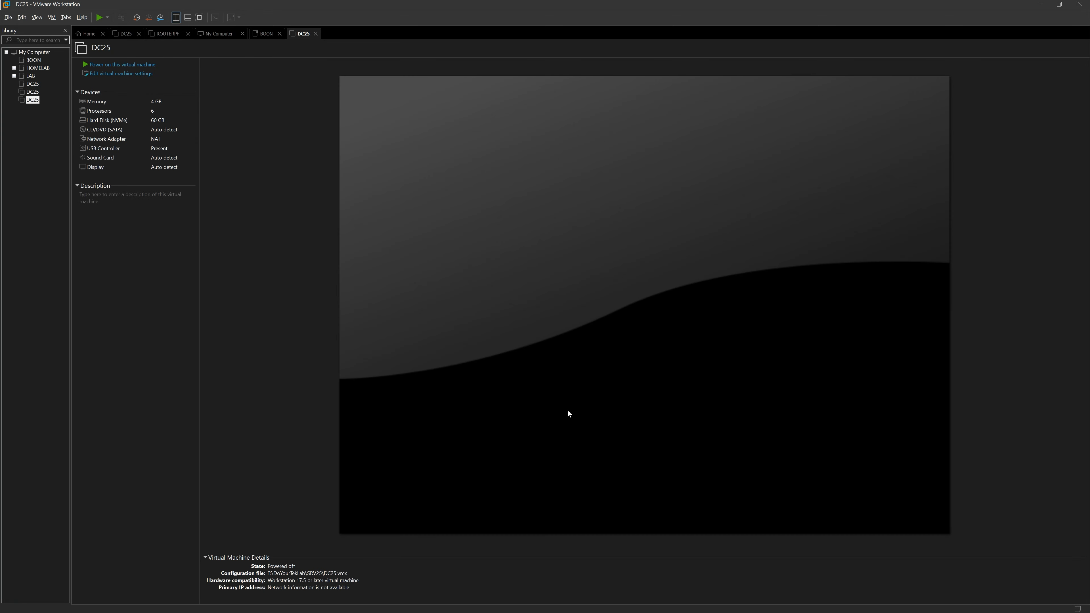
Set DC25's CD/DVD drive to use the image file SERVER-2025.iso from the SERVERS folder under ALL-IN-ONE\LAB\ISO's
{"action": "left_click", "coordinate": [116, 74]}
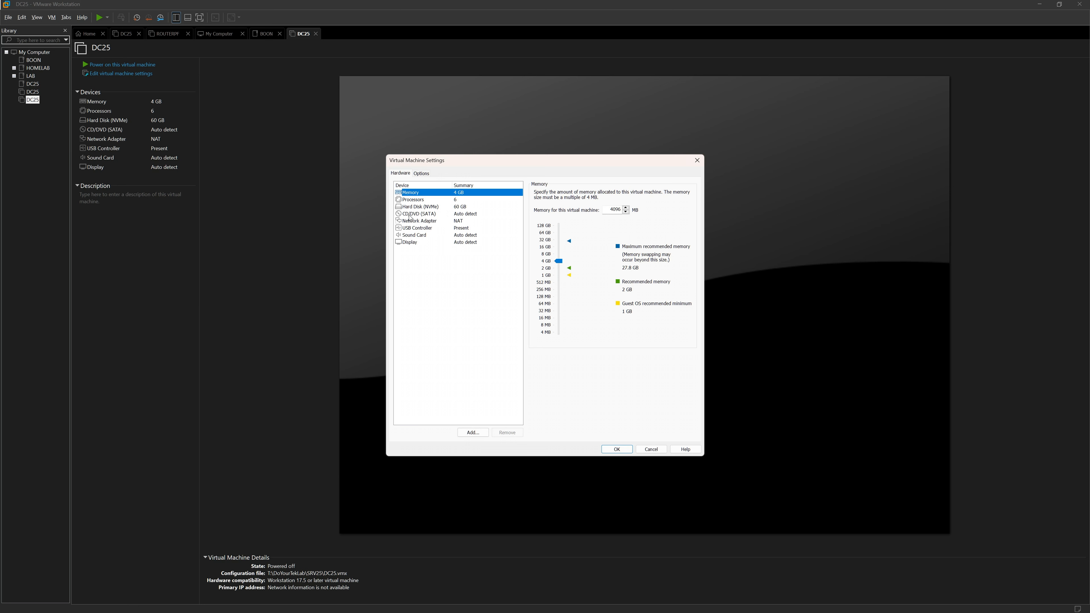
{"action": "left_click", "coordinate": [409, 215]}
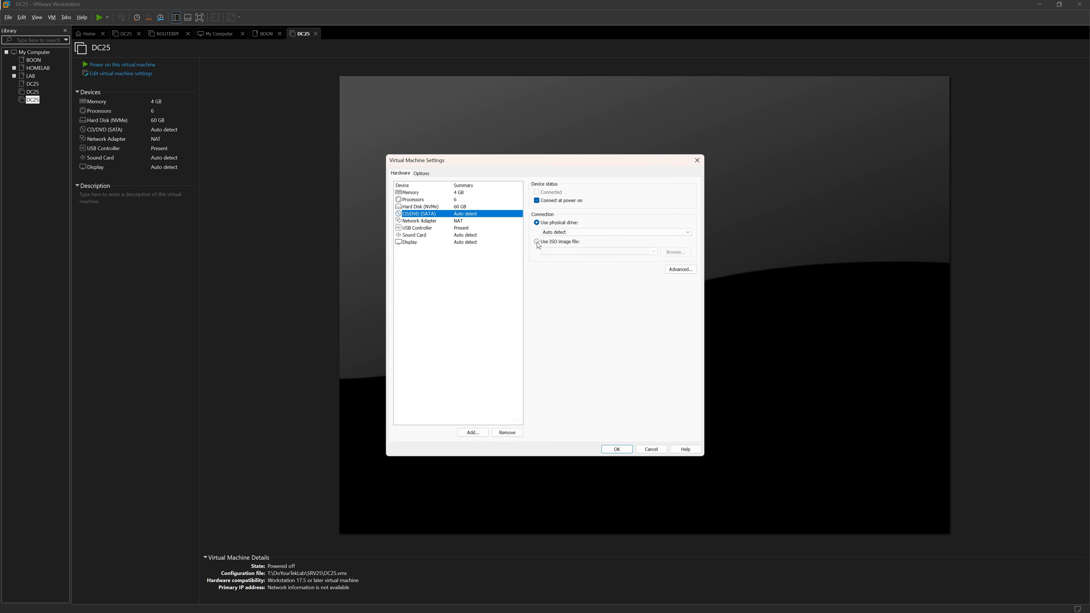
{"action": "left_click", "coordinate": [538, 243]}
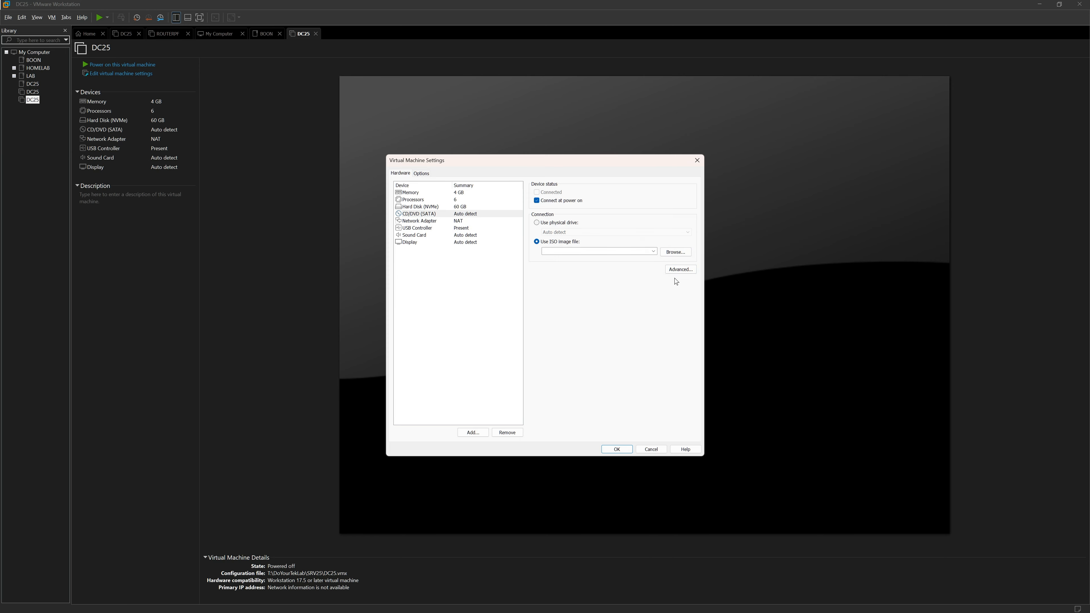
{"action": "left_click", "coordinate": [675, 253]}
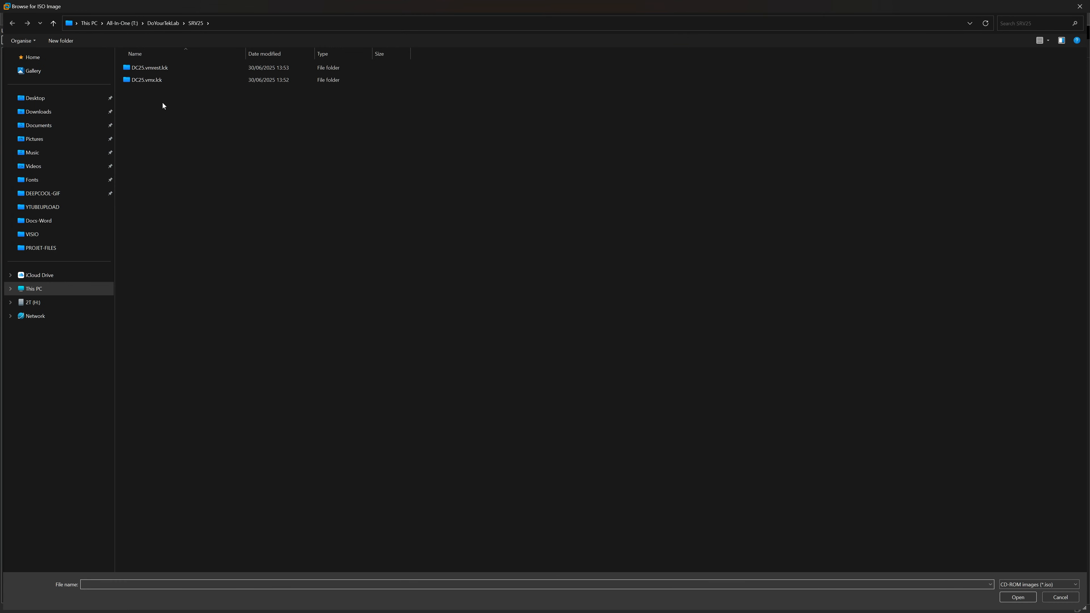
{"action": "left_click", "coordinate": [39, 288]}
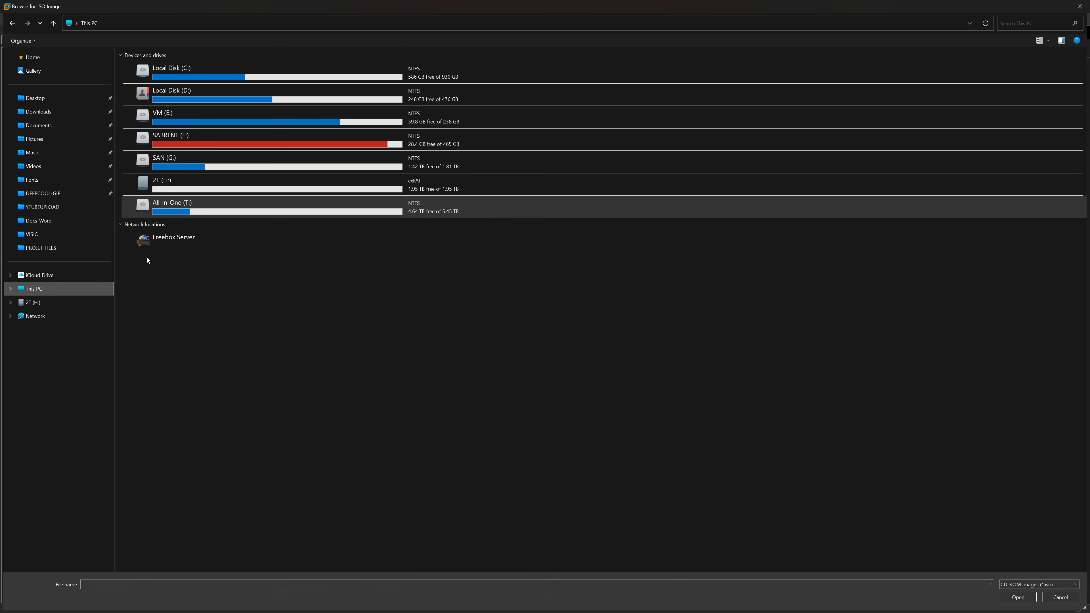
{"action": "double_click", "coordinate": [154, 207]}
{"action": "double_click", "coordinate": [154, 86]}
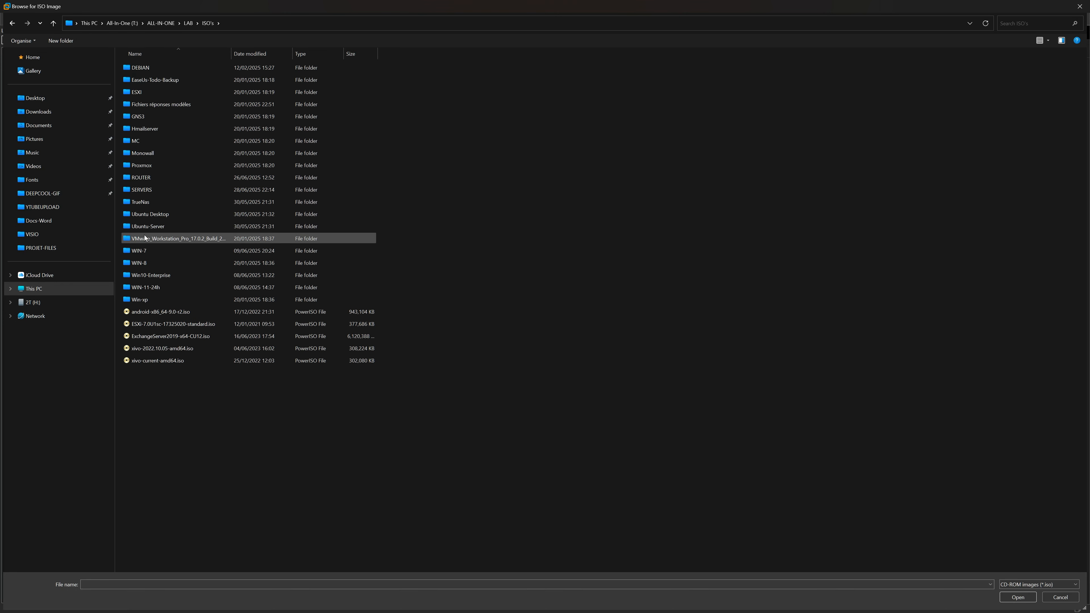
{"action": "double_click", "coordinate": [151, 189]}
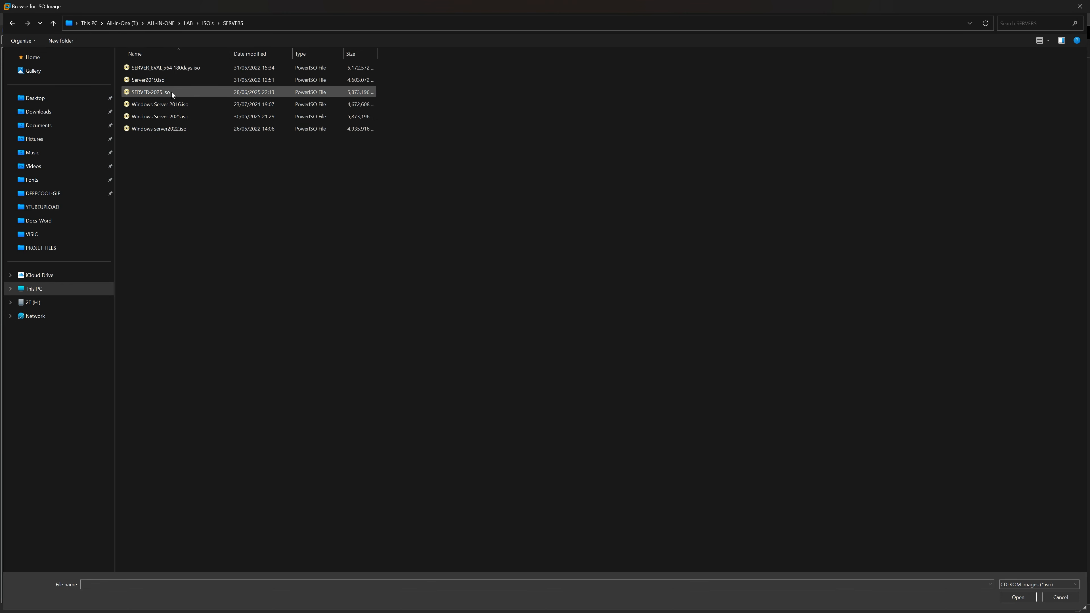
{"action": "left_click", "coordinate": [150, 93]}
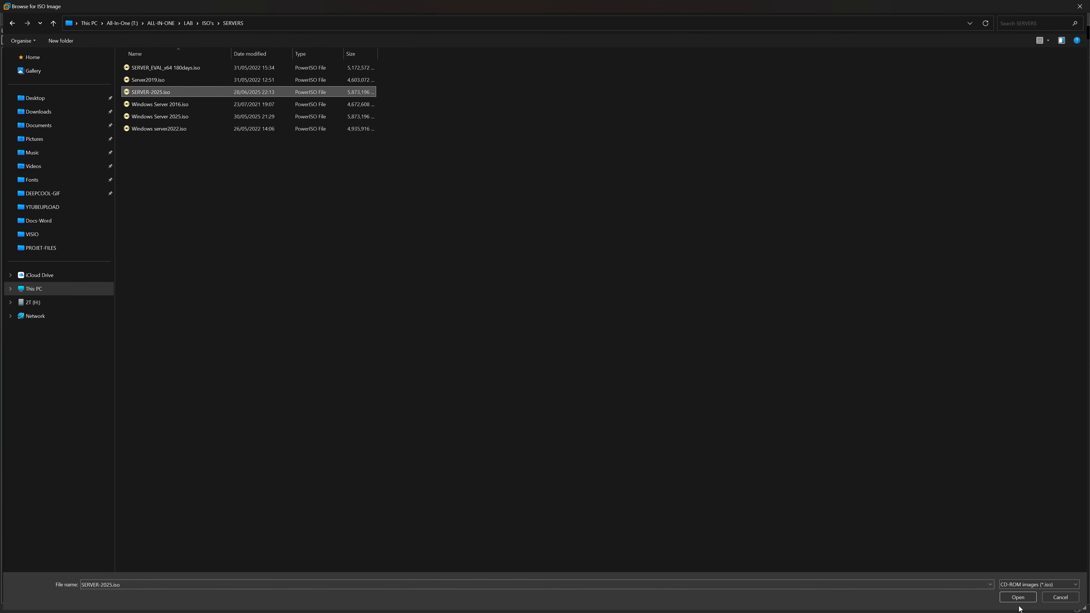
{"action": "left_click", "coordinate": [1021, 598]}
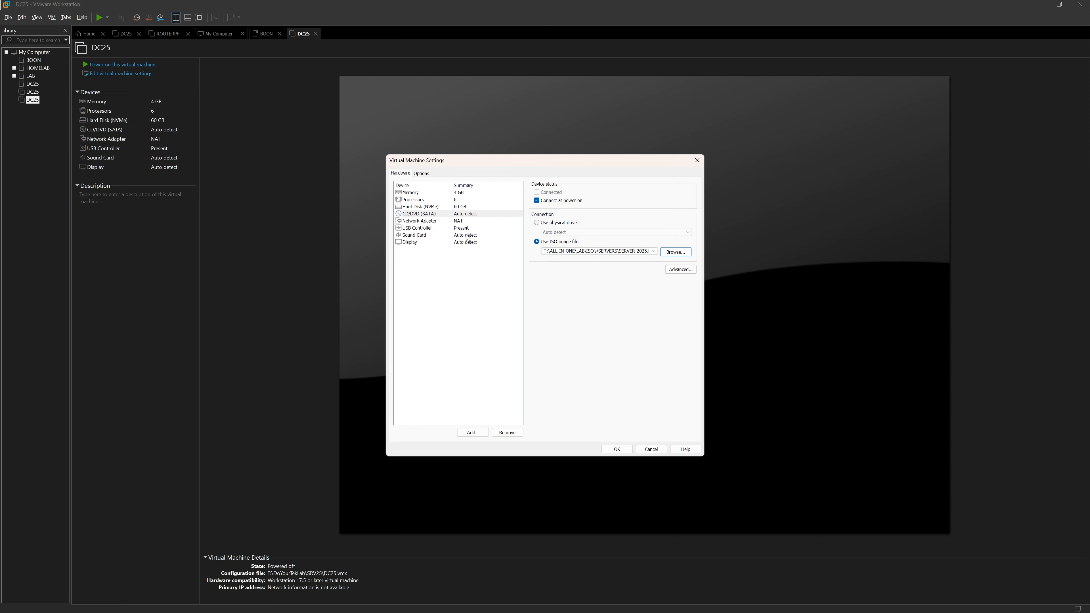
Connect DC25's network adapter to the custom virtual network LAN2 (Host-only) and save the virtual machine settings
{"action": "left_click", "coordinate": [419, 222]}
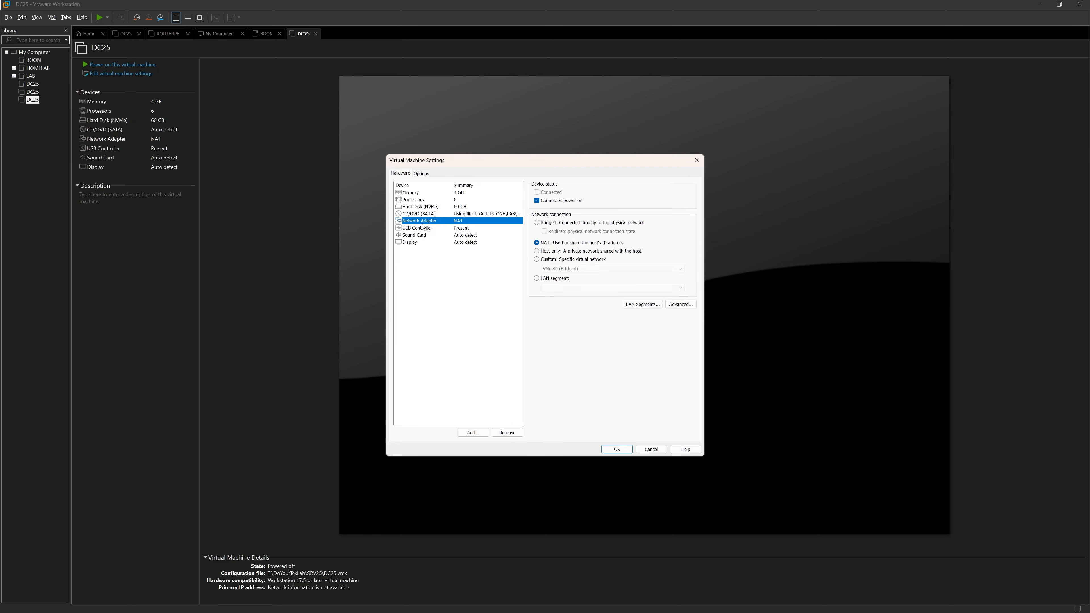
{"action": "left_click", "coordinate": [537, 260]}
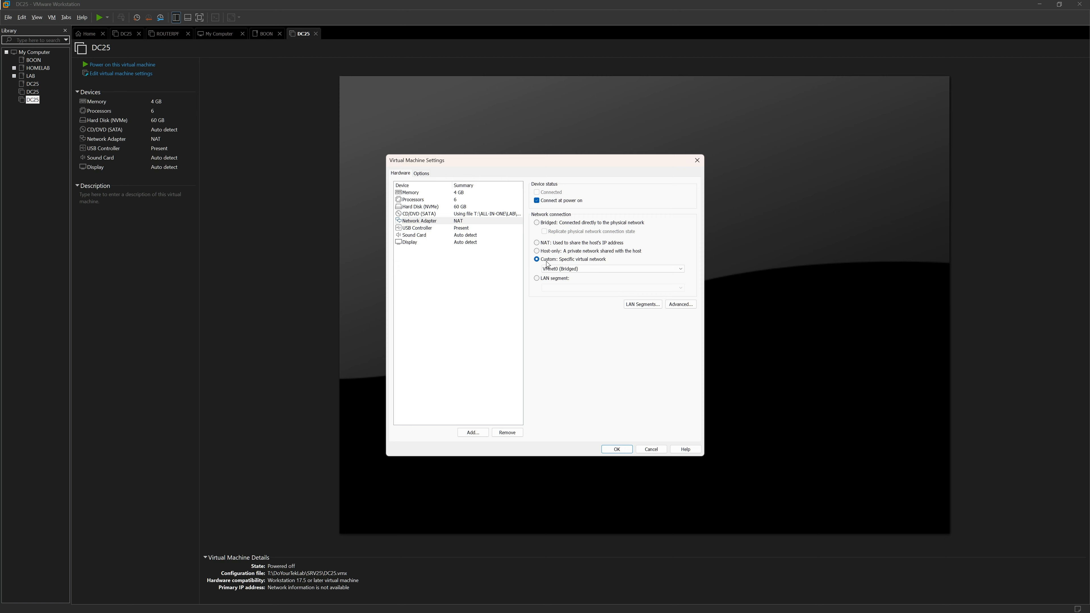
{"action": "left_click", "coordinate": [573, 270]}
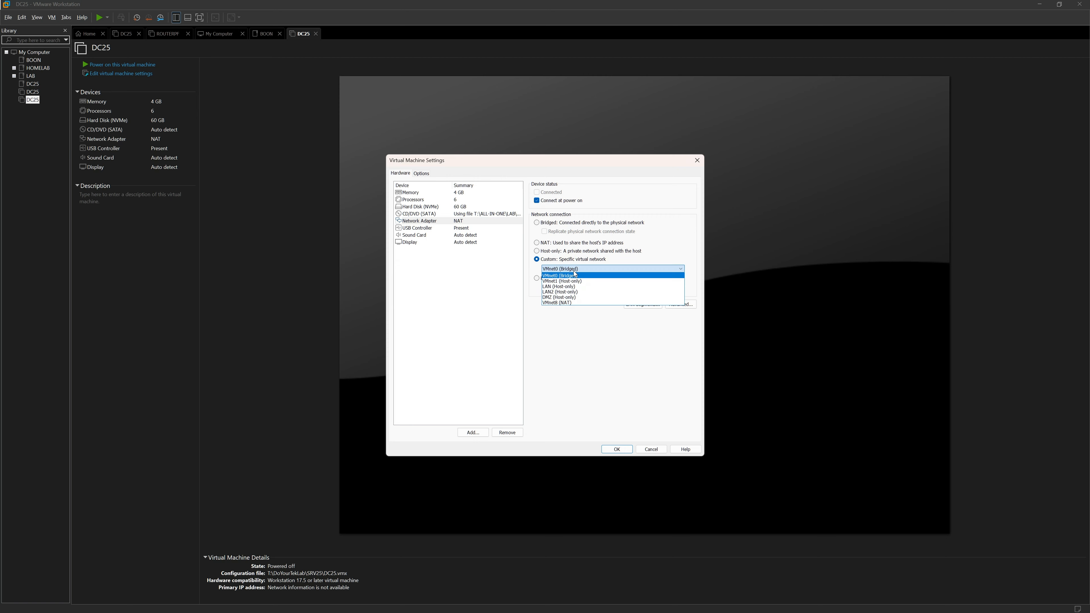
{"action": "left_click", "coordinate": [563, 292]}
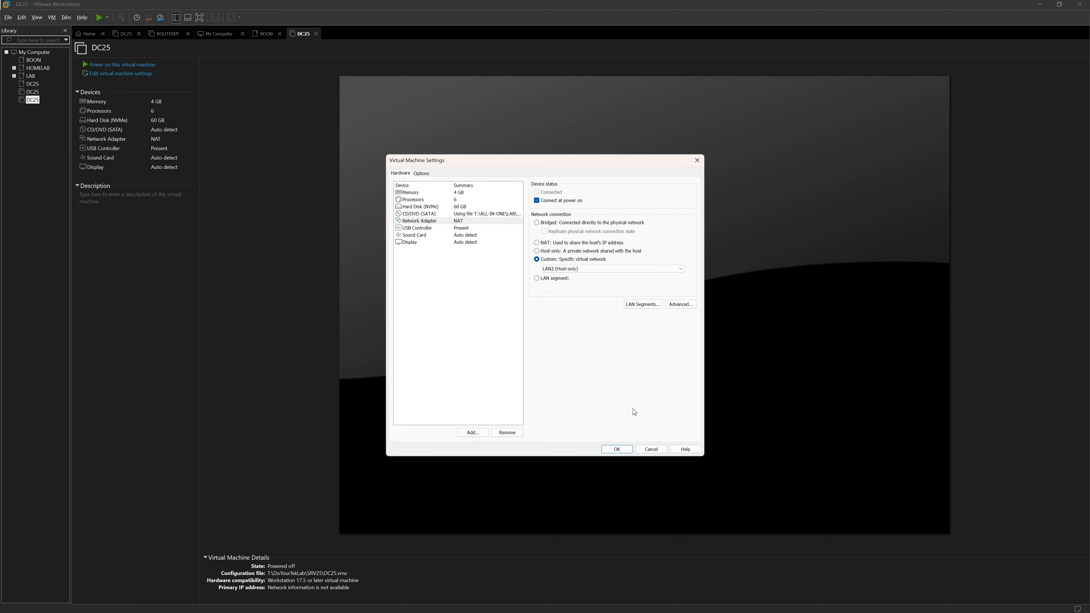
{"action": "left_click", "coordinate": [449, 214]}
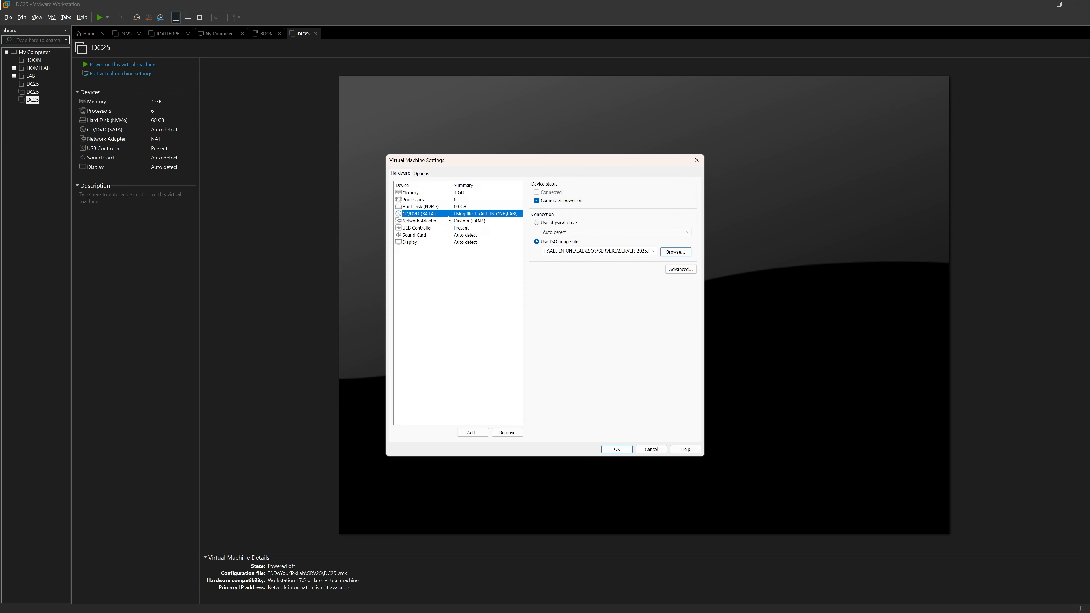
{"action": "left_click", "coordinate": [616, 449]}
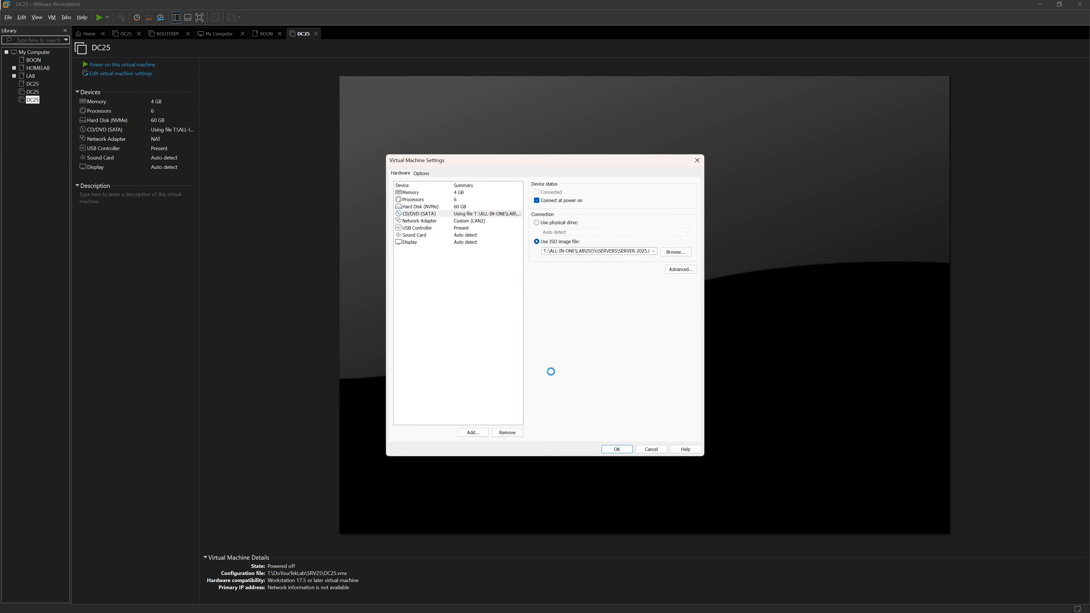
Power on the DC25 virtual machine and boot it from the CD/DVD into Windows Server Setup
{"action": "left_click", "coordinate": [111, 65]}
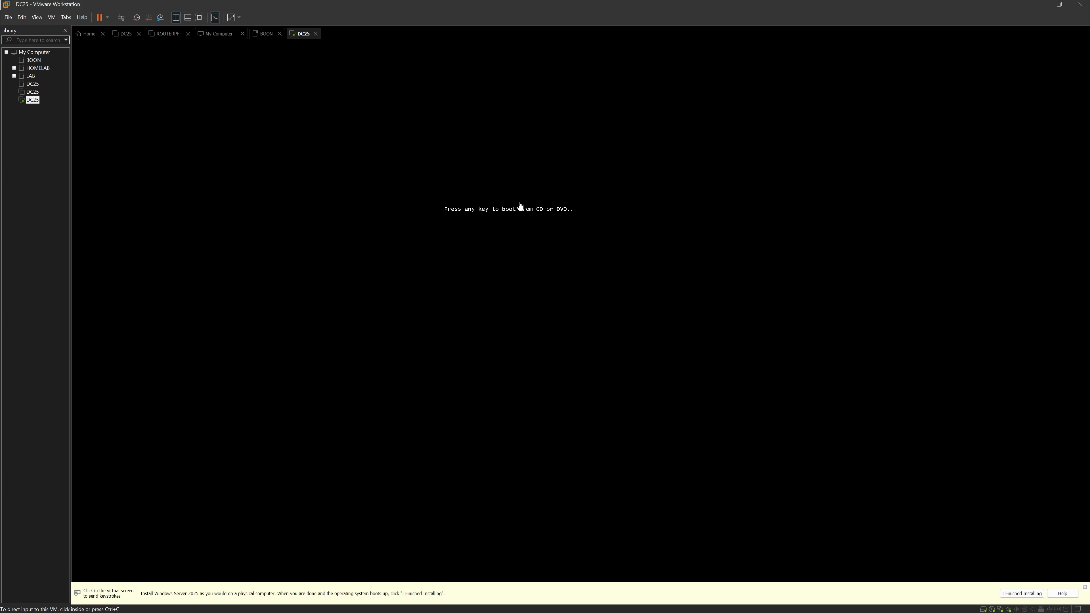
{"action": "left_click", "coordinate": [518, 209]}
{"action": "key", "text": "Return"}
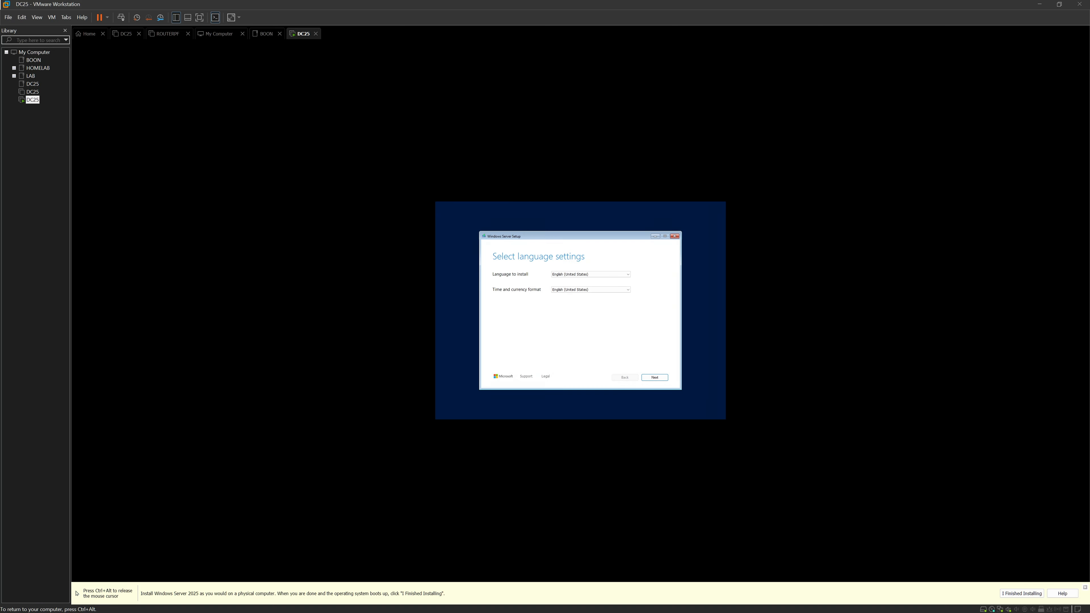
Accept the English (United States) language and US keyboard, and choose to install Windows Server, agreeing that everything is deleted
{"action": "key", "text": "Caps_Lock"}
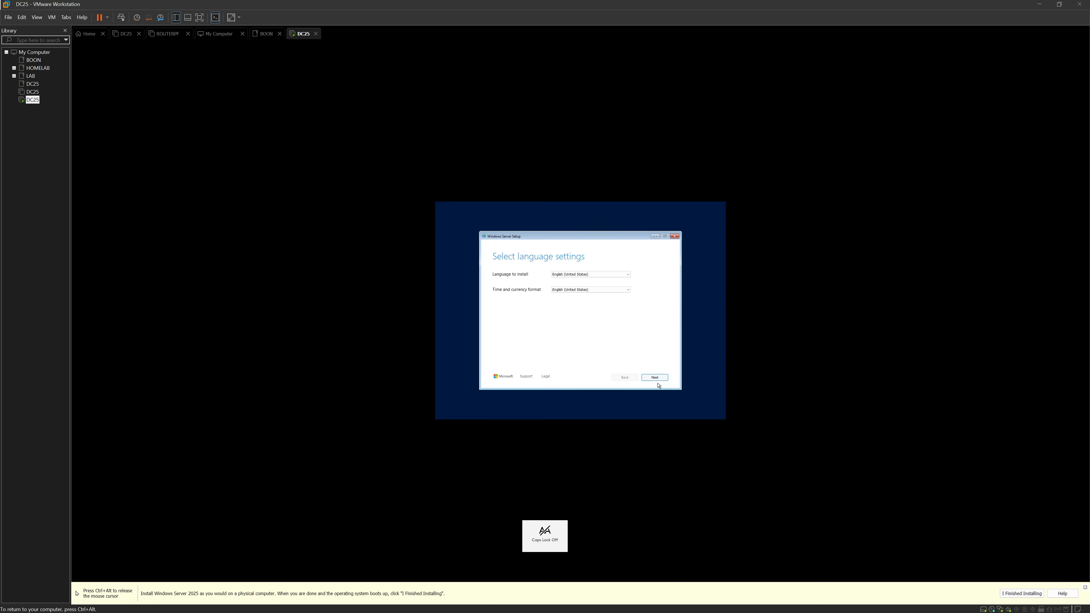
{"action": "left_click", "coordinate": [657, 381]}
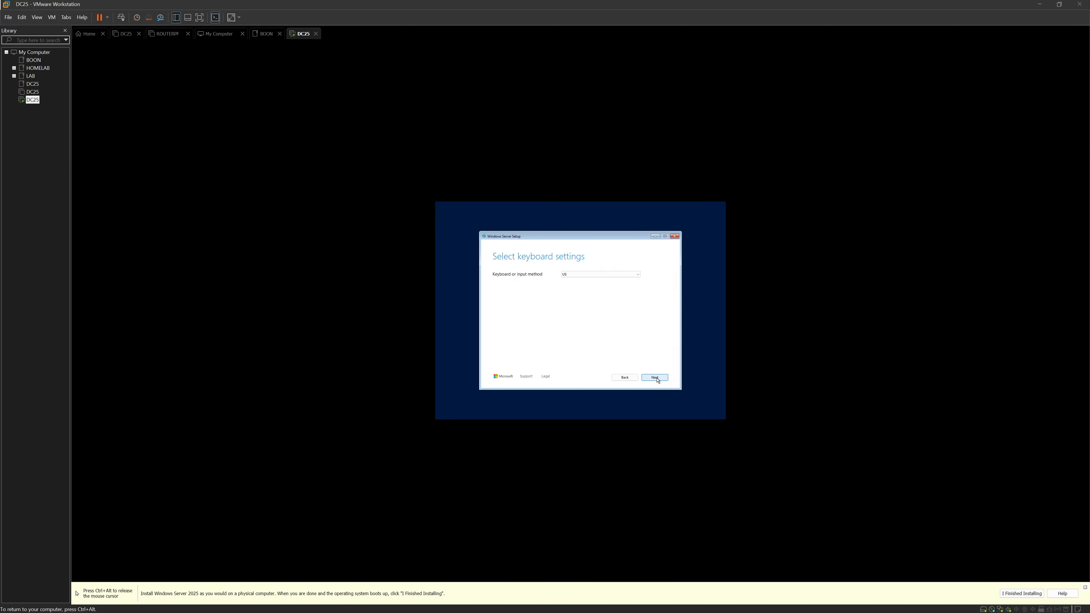
{"action": "left_click", "coordinate": [658, 381]}
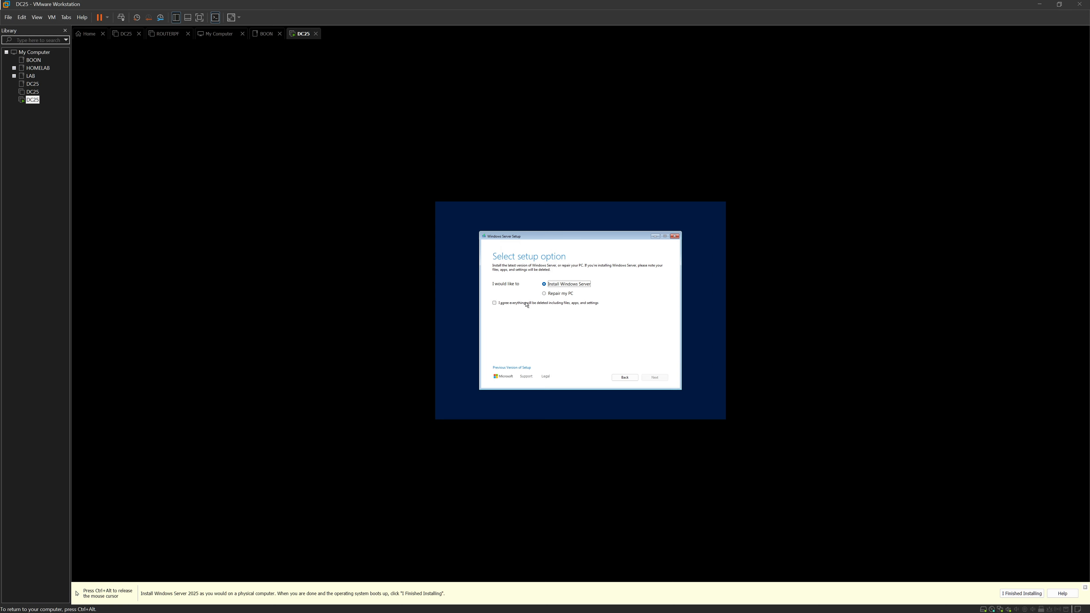
{"action": "left_click", "coordinate": [495, 303]}
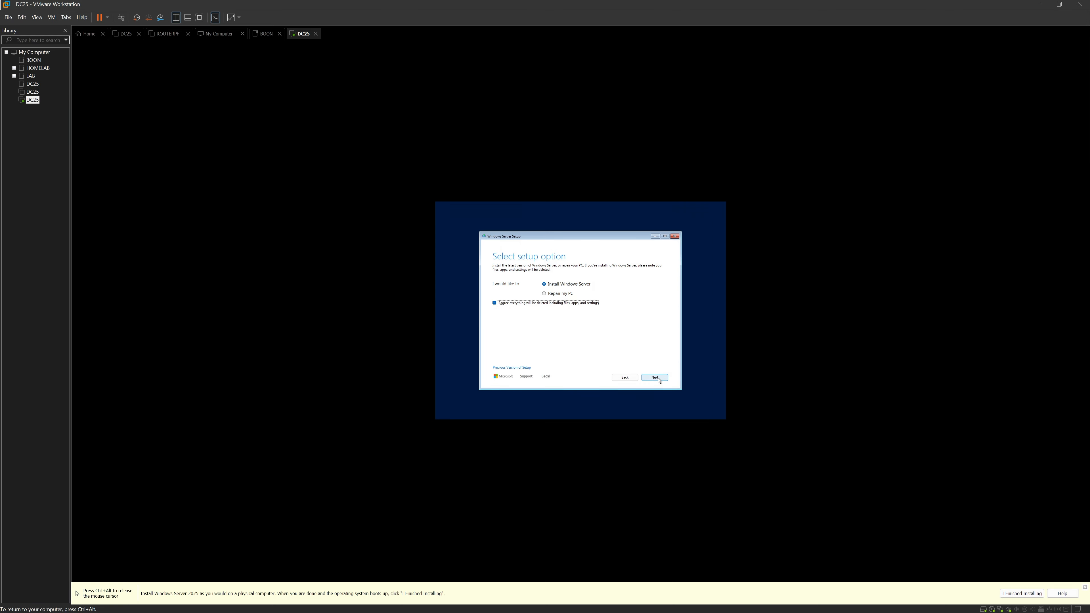
{"action": "left_click", "coordinate": [658, 378]}
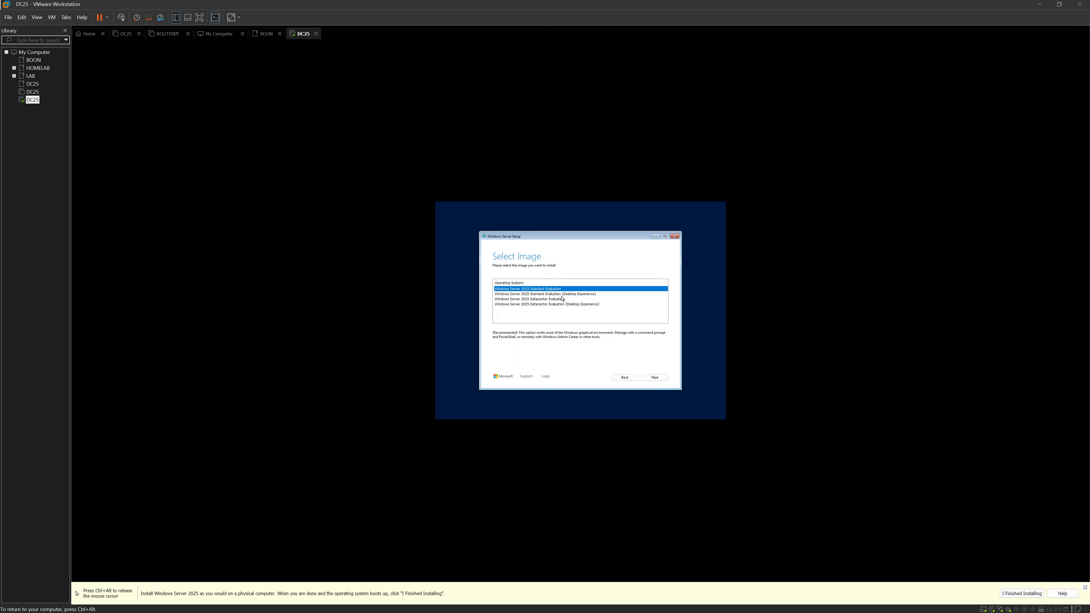
Install Windows Server 2025 Standard Evaluation (Desktop Experience) on Disk 0's unallocated space, accepting the license terms
{"action": "left_click", "coordinate": [571, 294]}
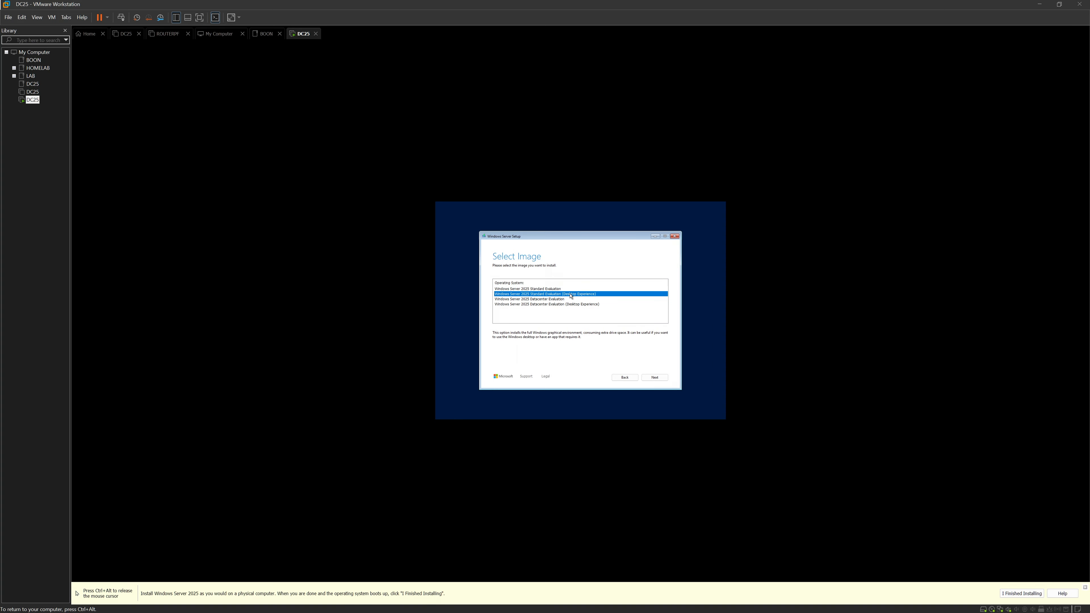
{"action": "left_click", "coordinate": [654, 378]}
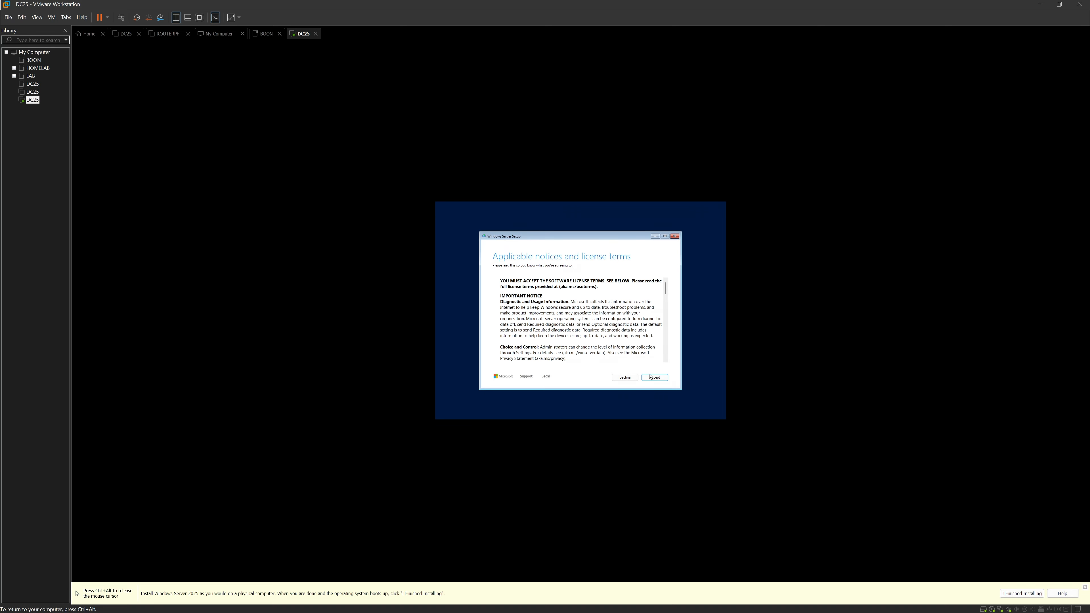
{"action": "left_click", "coordinate": [654, 378]}
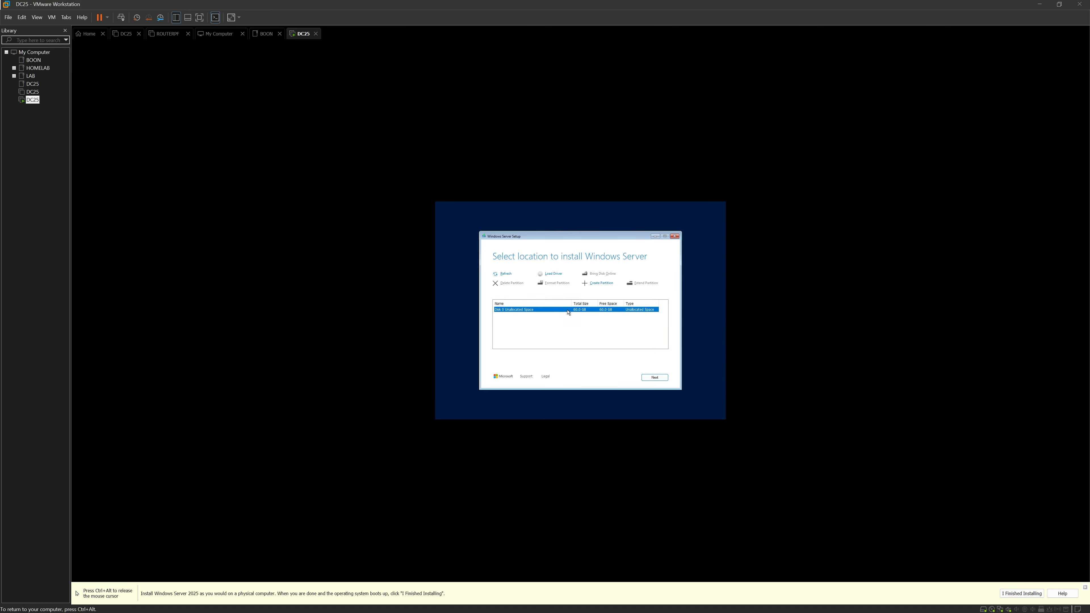
{"action": "left_click", "coordinate": [652, 378]}
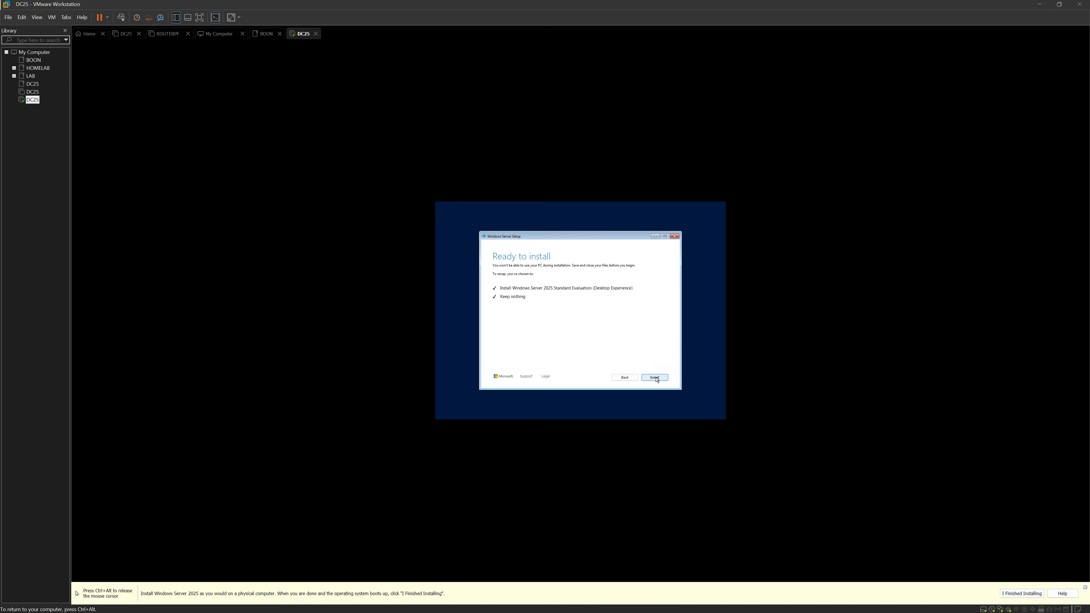
{"action": "left_click", "coordinate": [654, 378]}
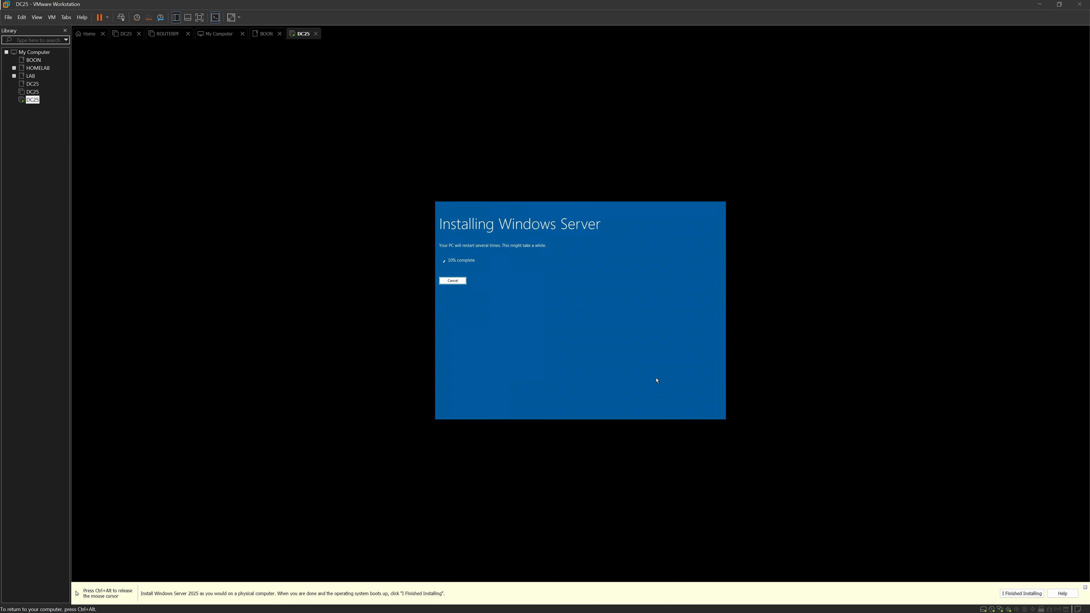
{"action": "key", "text": "ctrl+alt"}
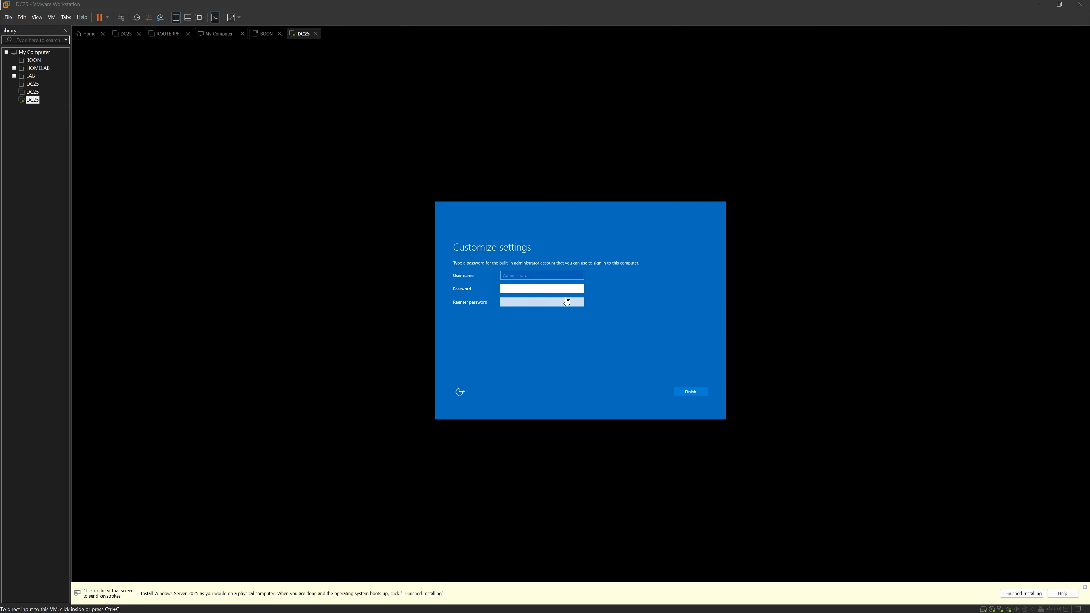
Enter and re-enter a password for the built-in Administrator account and finish the Customize settings page
{"action": "left_click", "coordinate": [541, 317]}
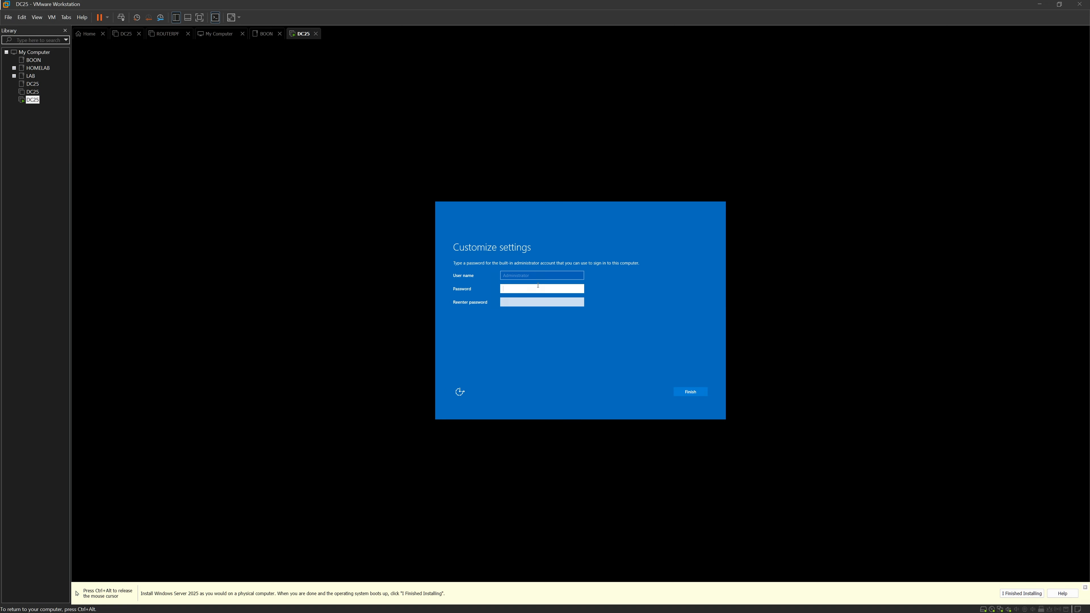
{"action": "key", "text": "Caps_Lock"}
{"action": "type", "text": "•"}
{"action": "key", "text": "Caps_Lock"}
{"action": "type", "text": "••"}
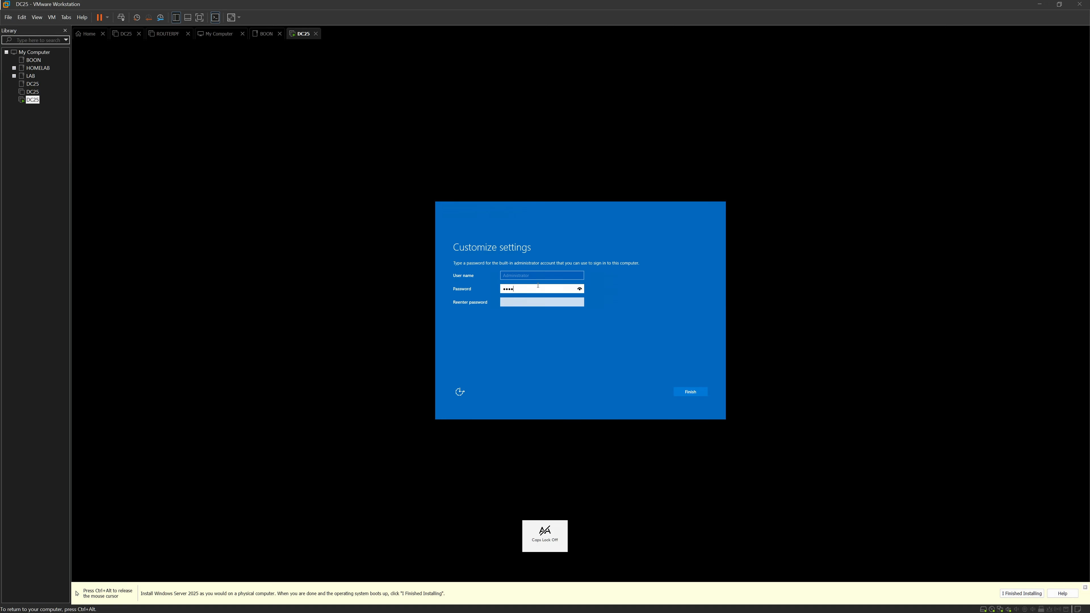
{"action": "key", "text": "Num_Lock"}
{"action": "key", "text": "Tab"}
{"action": "key", "text": "Caps_Lock"}
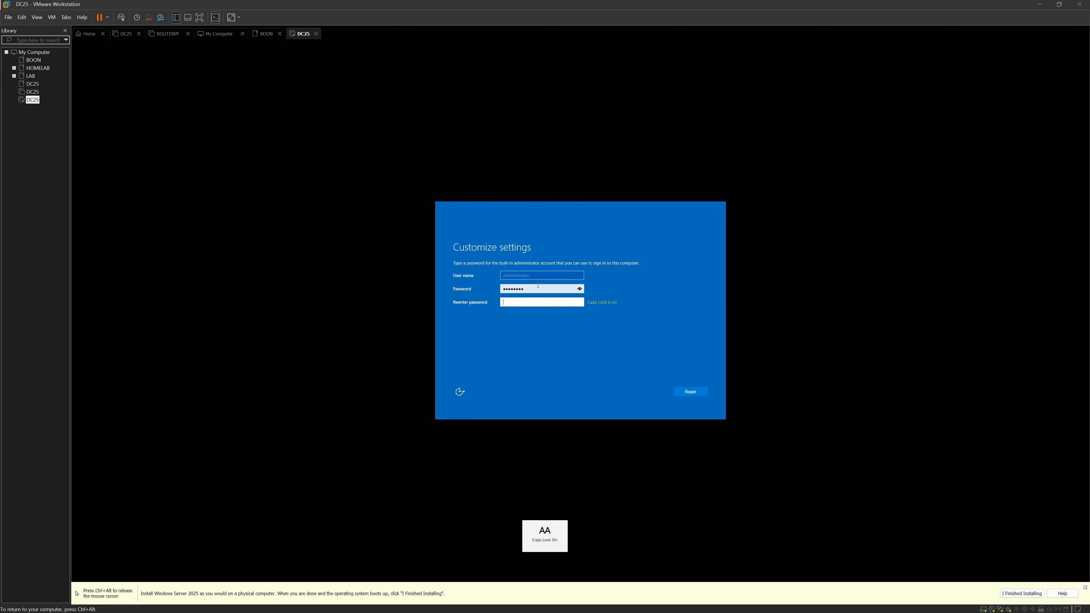
{"action": "type", "text": "•"}
{"action": "key", "text": "Caps_Lock"}
{"action": "type", "text": "•"}
{"action": "type", "text": "••••••"}
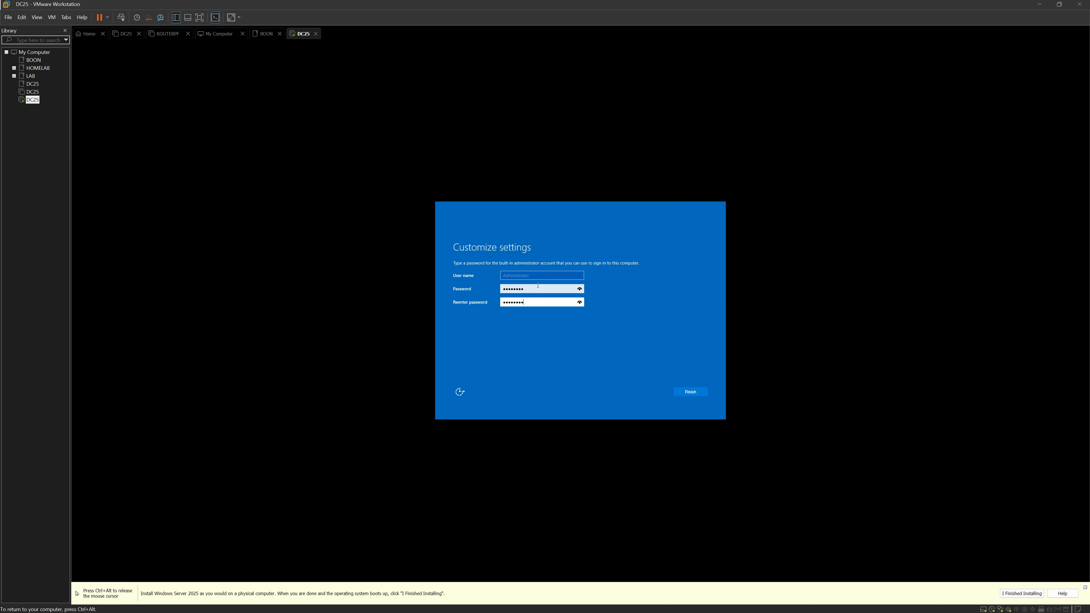
{"action": "left_click", "coordinate": [689, 392]}
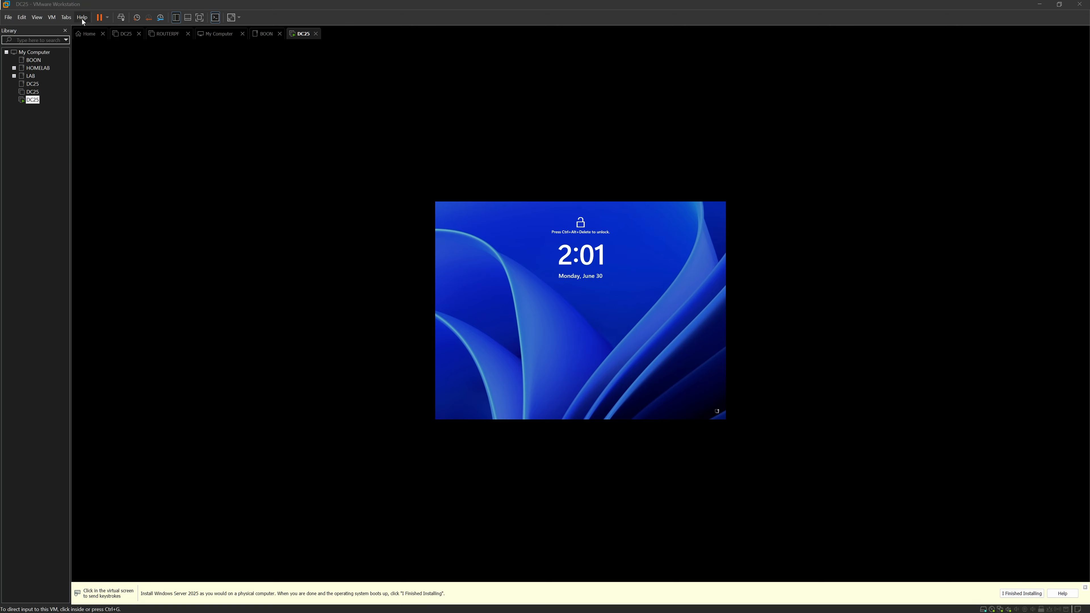
Send Ctrl+Alt+Del to the virtual machine to unlock its sign-in screen
{"action": "left_click", "coordinate": [56, 19]}
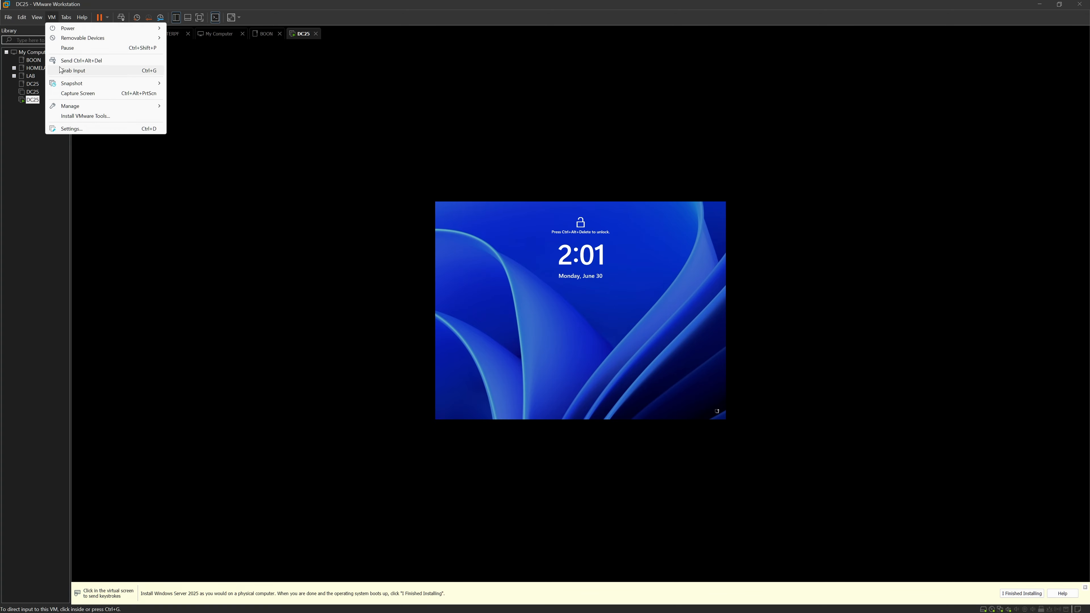
{"action": "mouse_move", "coordinate": [73, 32]}
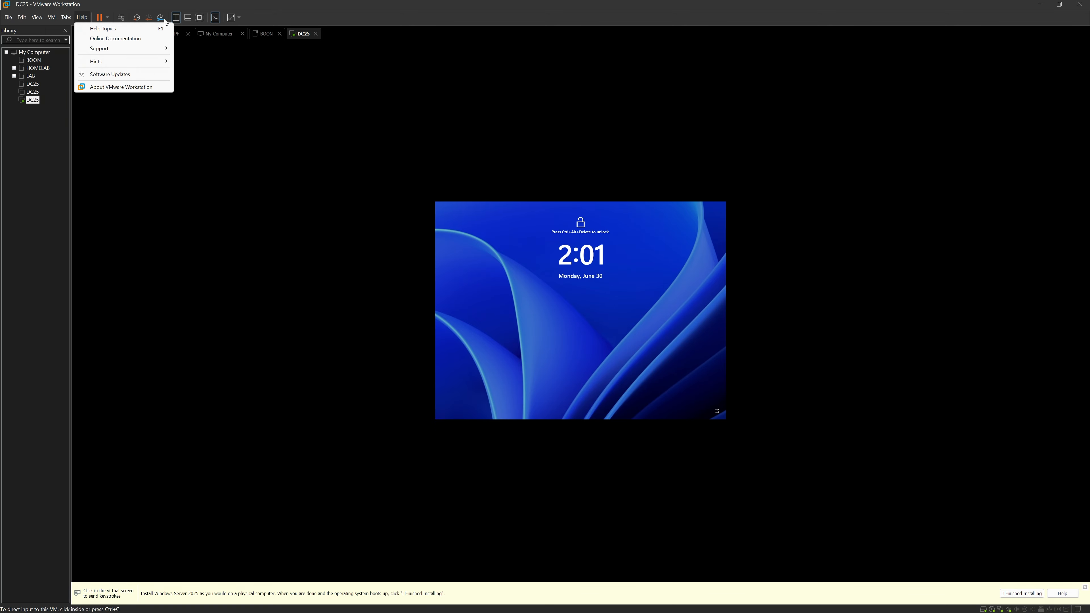
{"action": "left_click", "coordinate": [122, 19]}
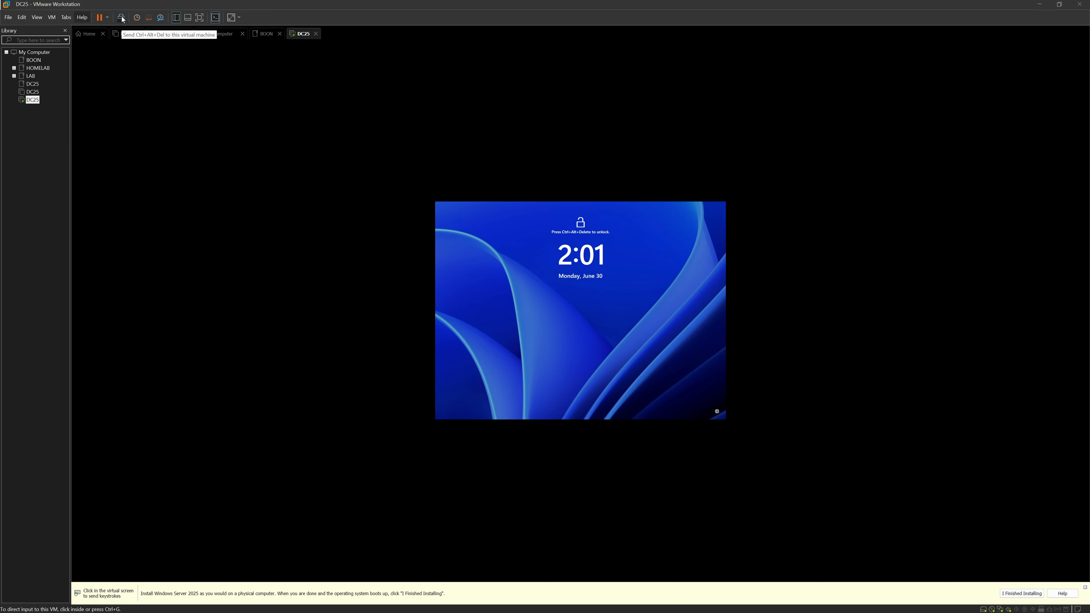
{"action": "left_click", "coordinate": [123, 18]}
{"action": "left_click", "coordinate": [618, 339]}
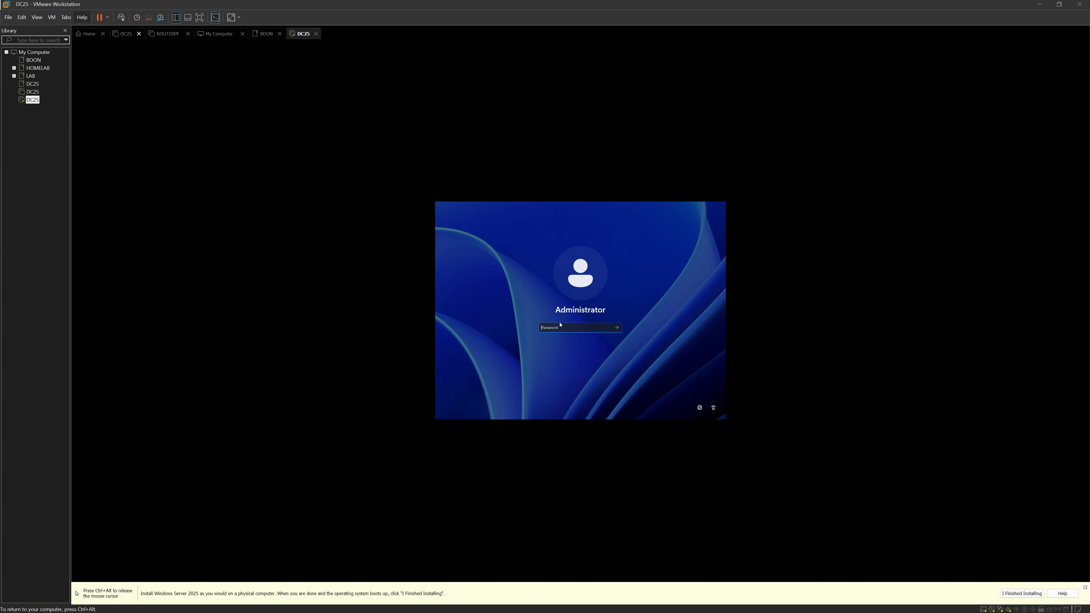
Sign in to Windows Server as Administrator with the account password
{"action": "key", "text": "Caps_Lock"}
{"action": "type", "text": "•"}
{"action": "key", "text": "Caps_Lock"}
{"action": "type", "text": "•"}
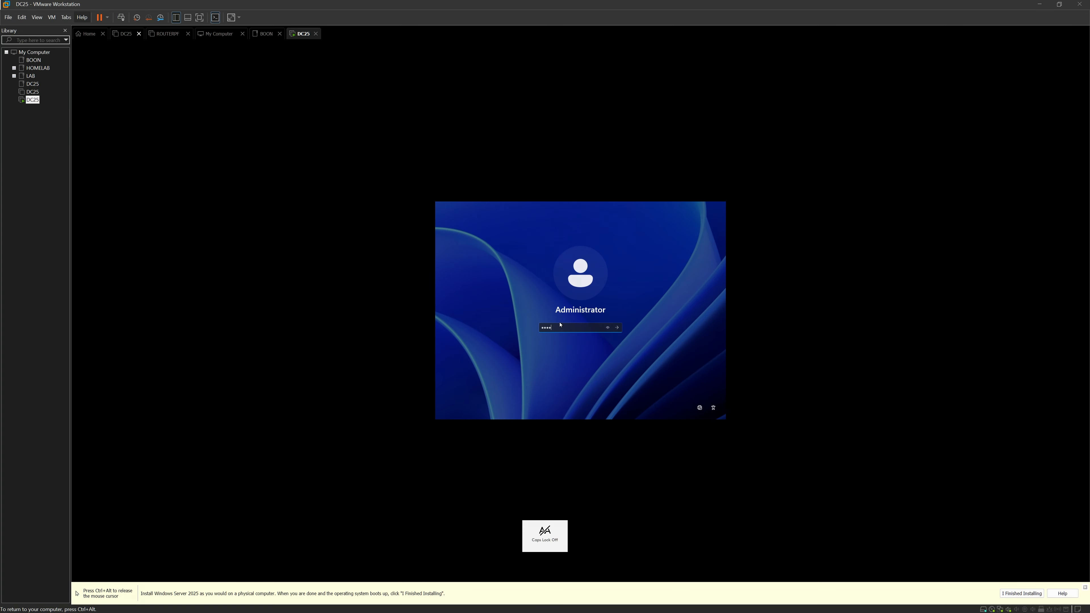
{"action": "key", "text": "Return"}
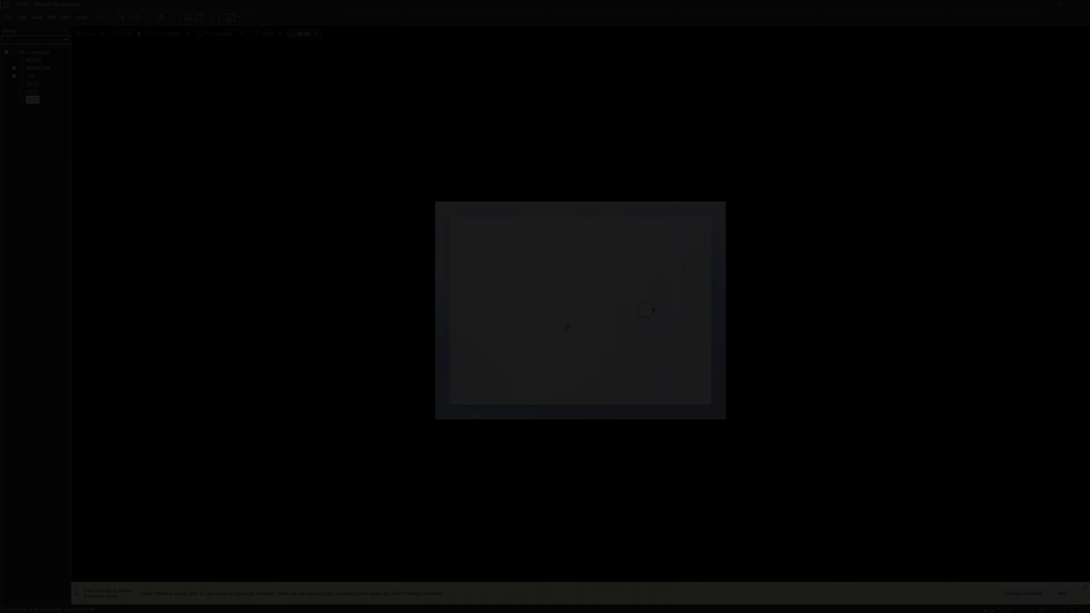
Choose to send Required only diagnostic data to Microsoft and accept the setting
{"action": "scroll", "coordinate": [601, 359], "scroll_direction": "down", "scroll_amount": 3}
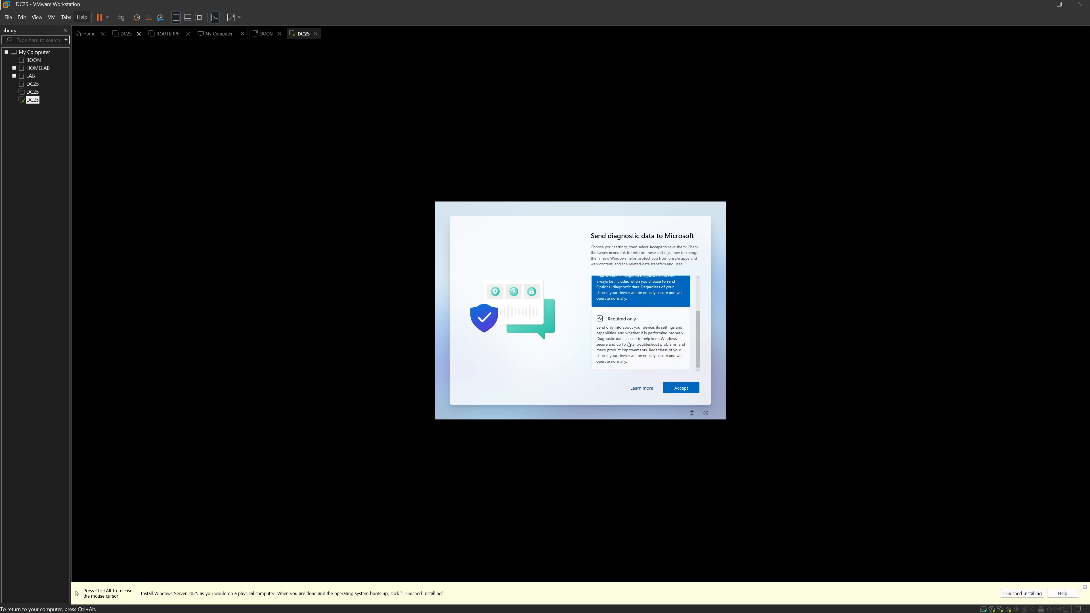
{"action": "left_click", "coordinate": [629, 344]}
{"action": "left_click", "coordinate": [677, 387]}
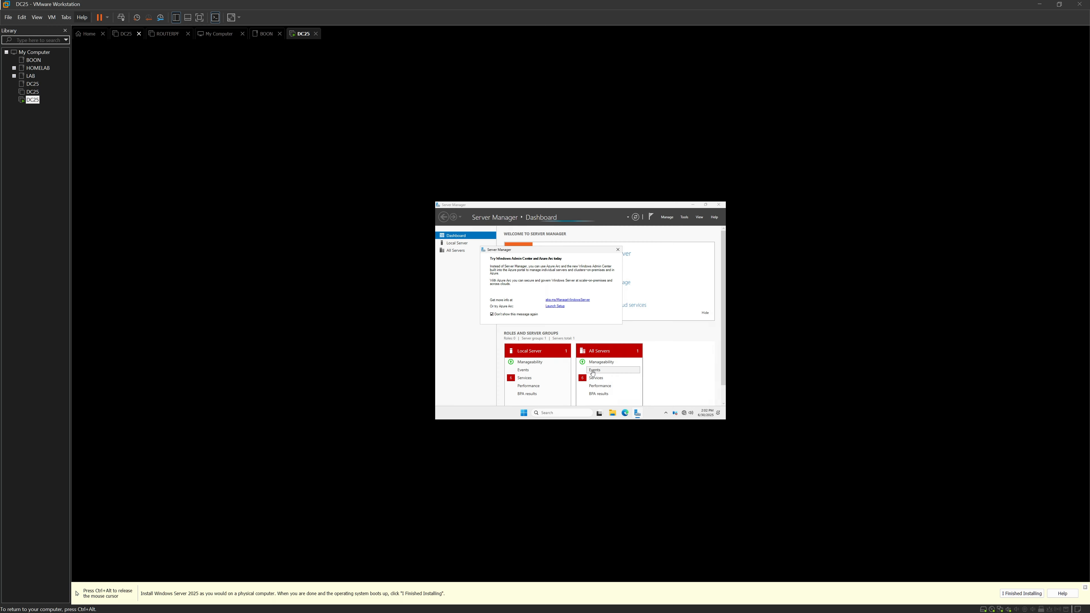
Release the guest's input and start the VMware Tools installation for DC25
{"action": "key", "text": "ctrl+alt"}
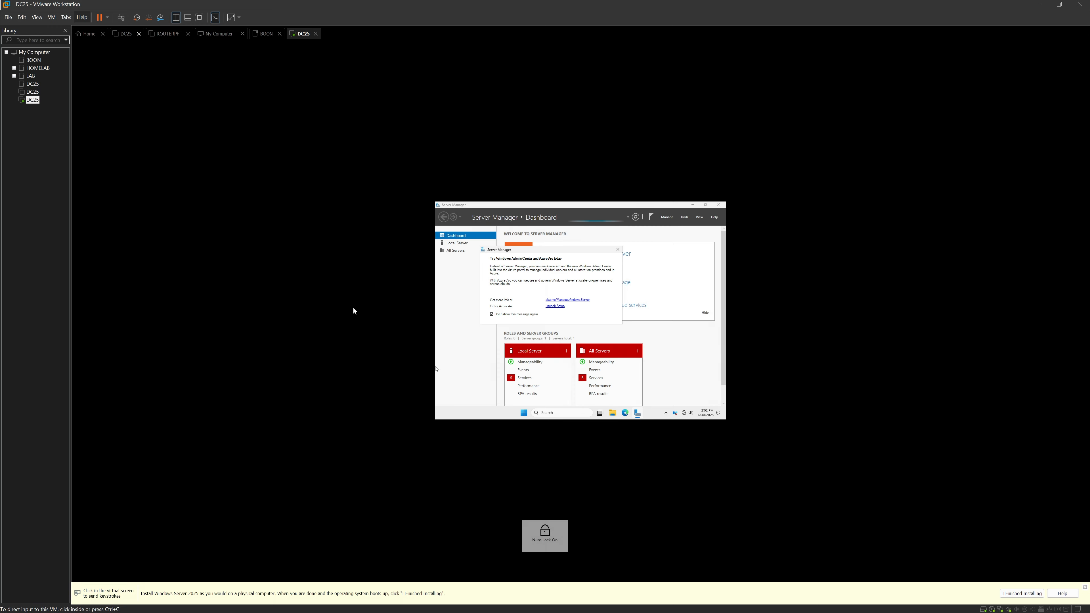
{"action": "left_click", "coordinate": [51, 18]}
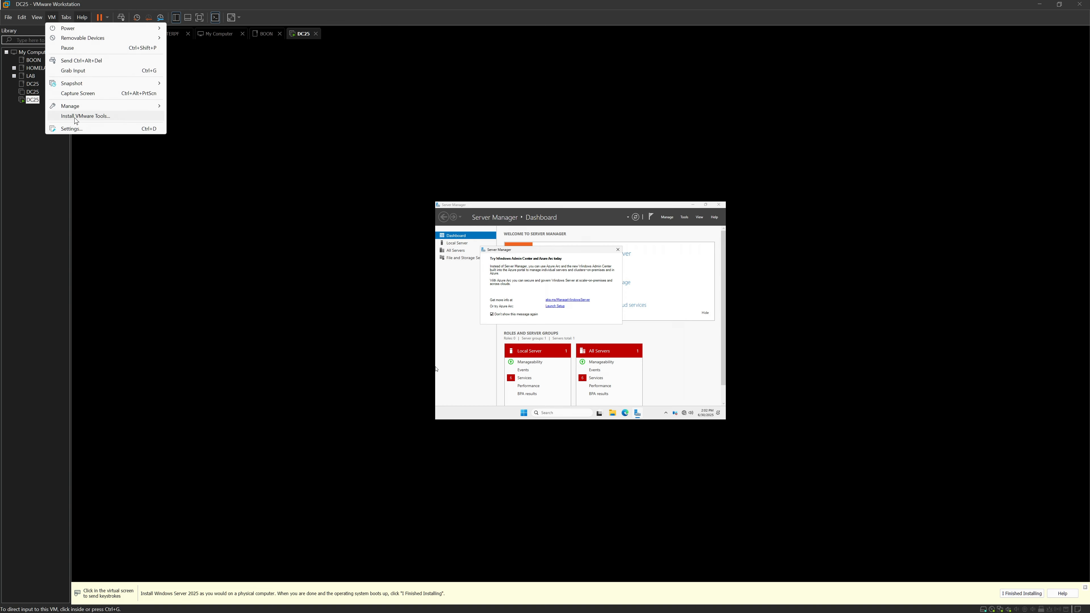
{"action": "left_click", "coordinate": [77, 116]}
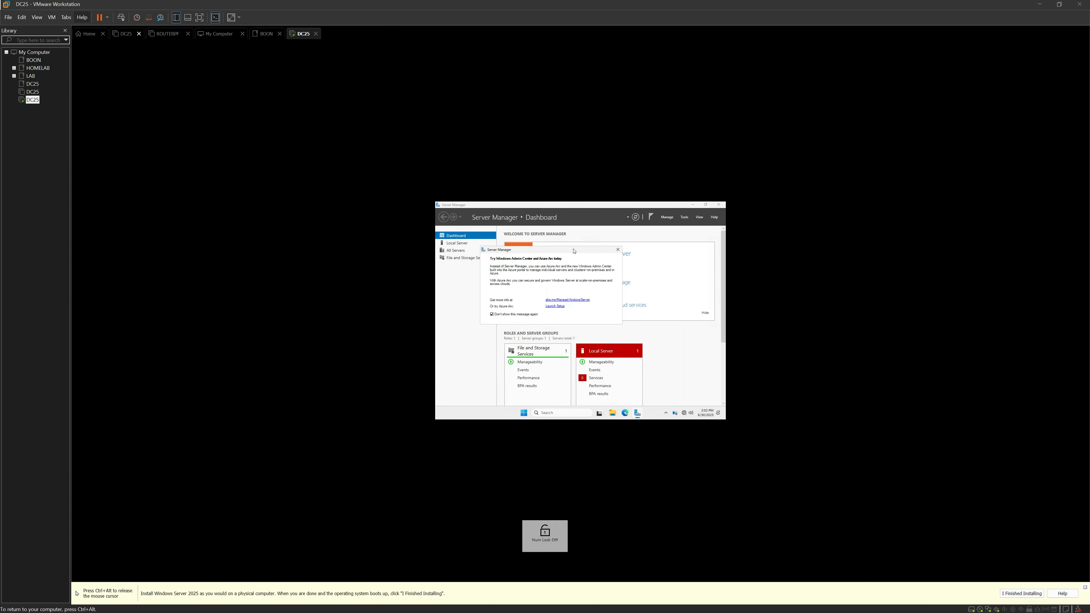
Dismiss the Windows Admin Center message and run setup.exe from the VMware Tools DVD drive (D:)
{"action": "left_click", "coordinate": [619, 251]}
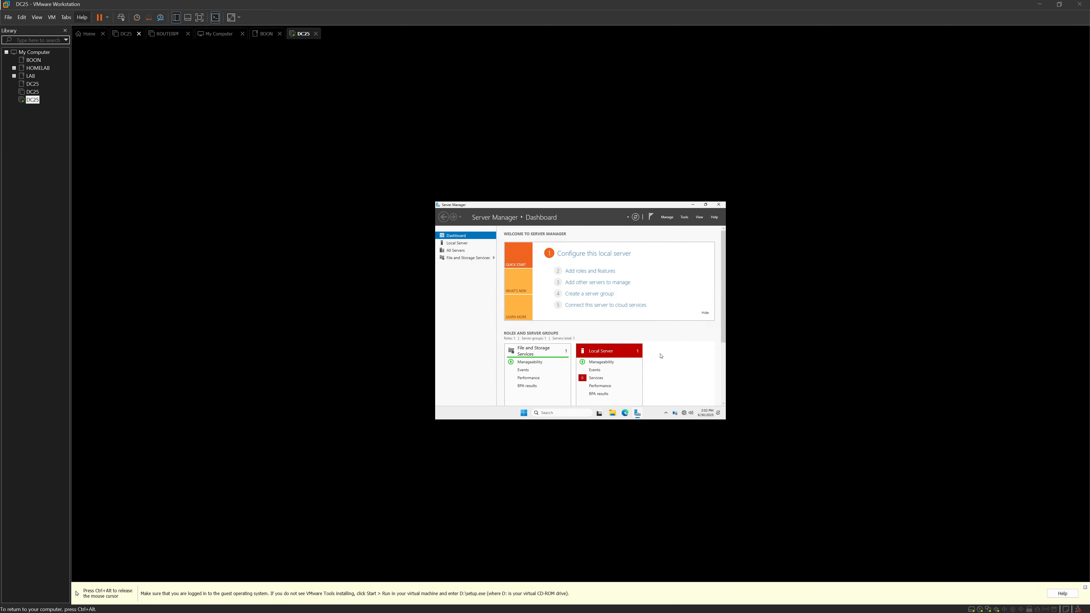
{"action": "left_click", "coordinate": [612, 412]}
{"action": "left_click", "coordinate": [492, 372]}
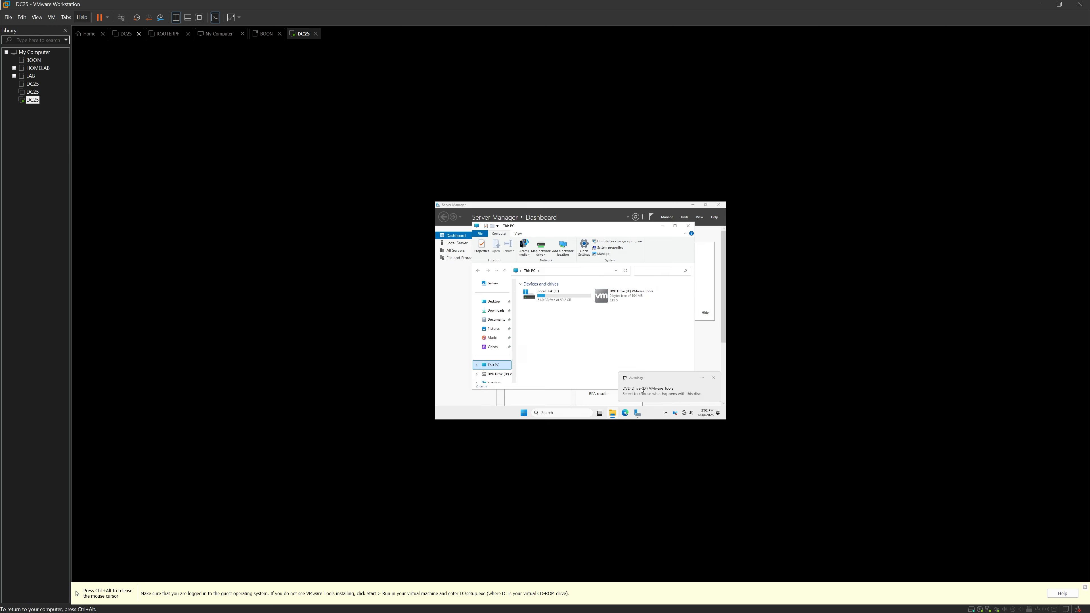
{"action": "left_click", "coordinate": [642, 390]}
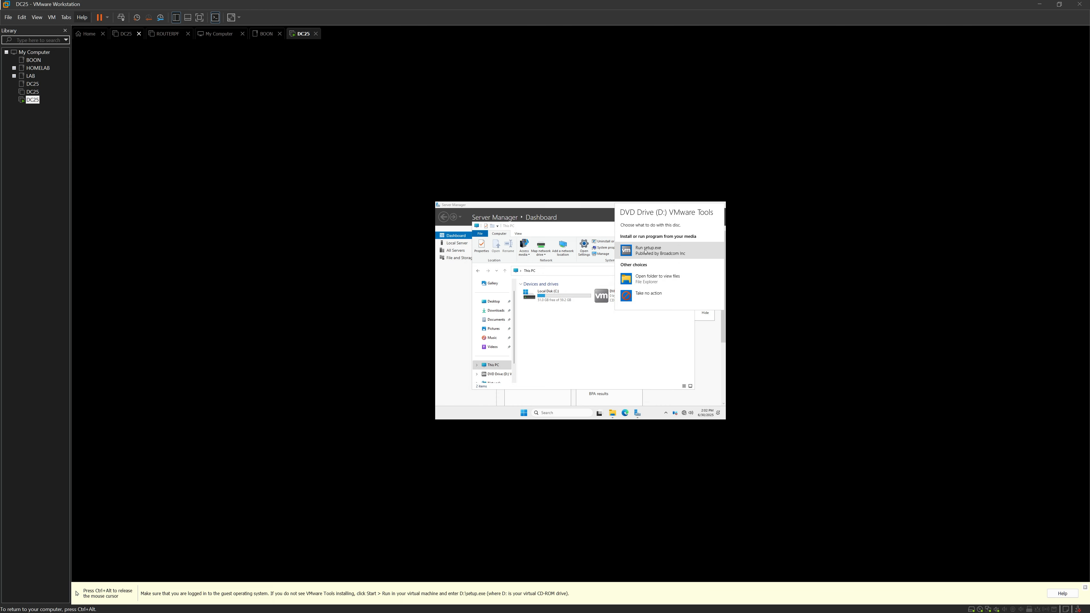
{"action": "left_click", "coordinate": [645, 251]}
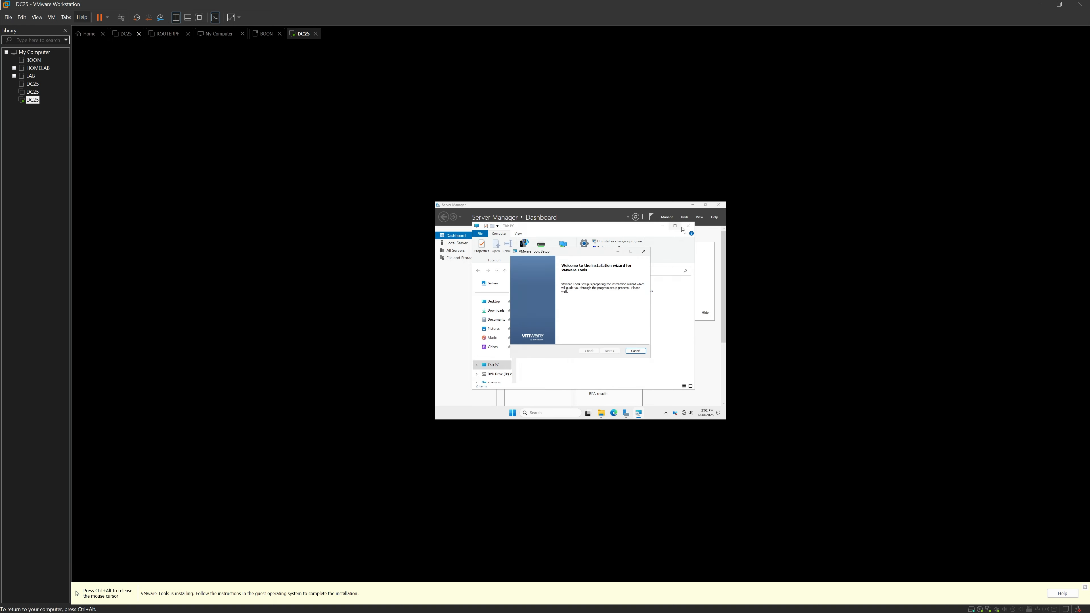
Install VMware Tools with the Typical setup type and decline the immediate restart
{"action": "left_click", "coordinate": [688, 225]}
{"action": "left_click", "coordinate": [607, 351]}
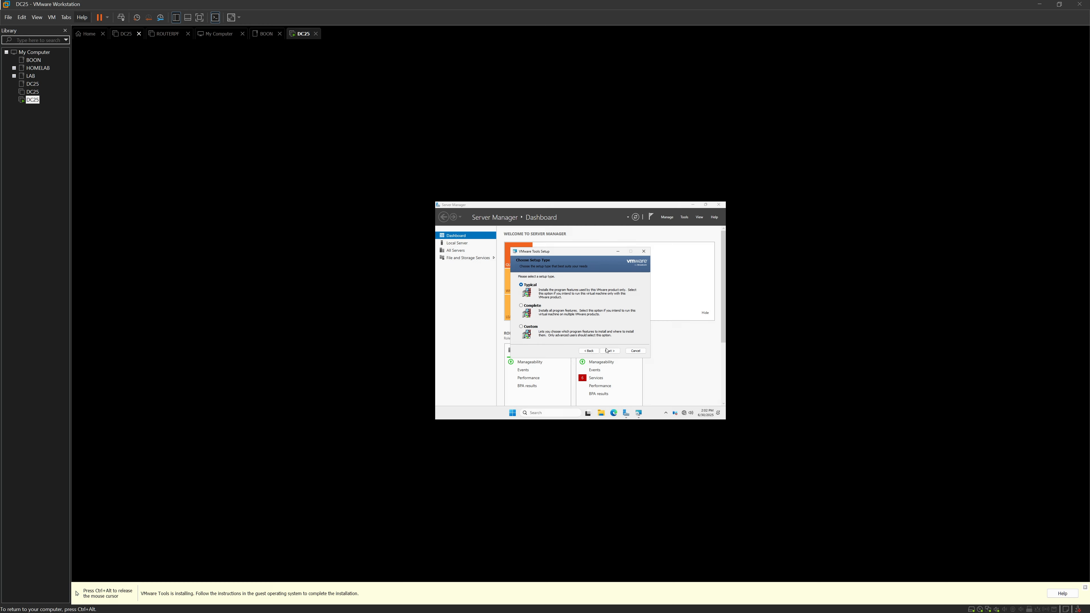
{"action": "left_click", "coordinate": [607, 351]}
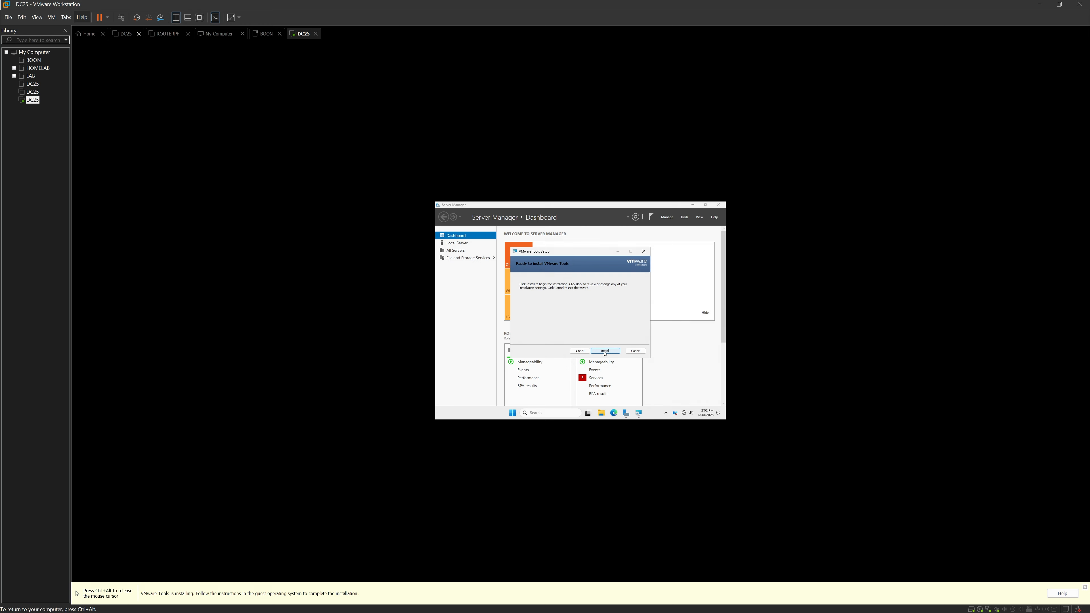
{"action": "left_click", "coordinate": [605, 352]}
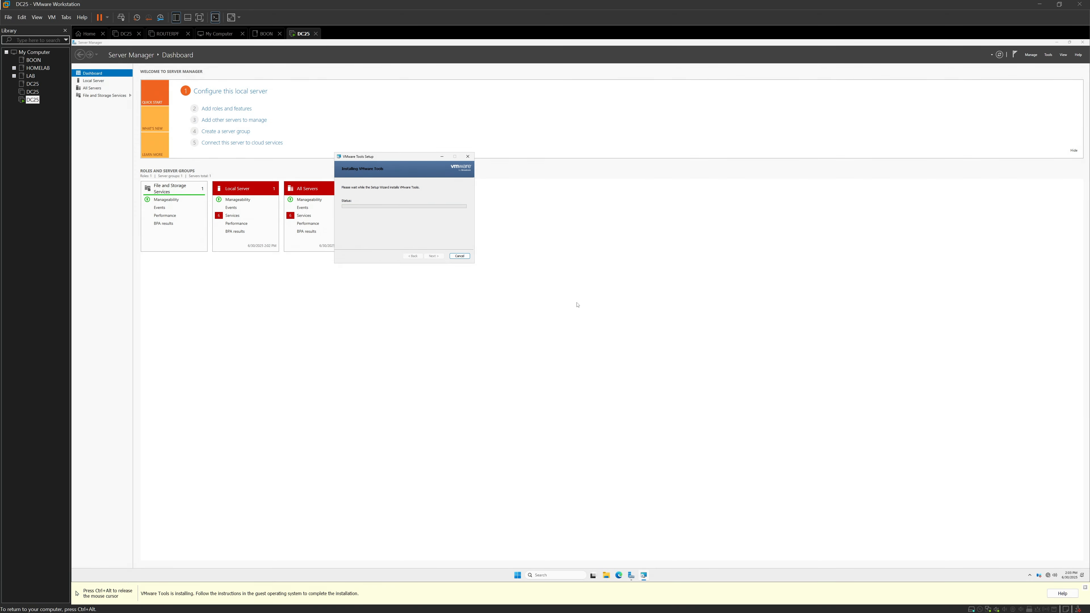
{"action": "left_click", "coordinate": [434, 256]}
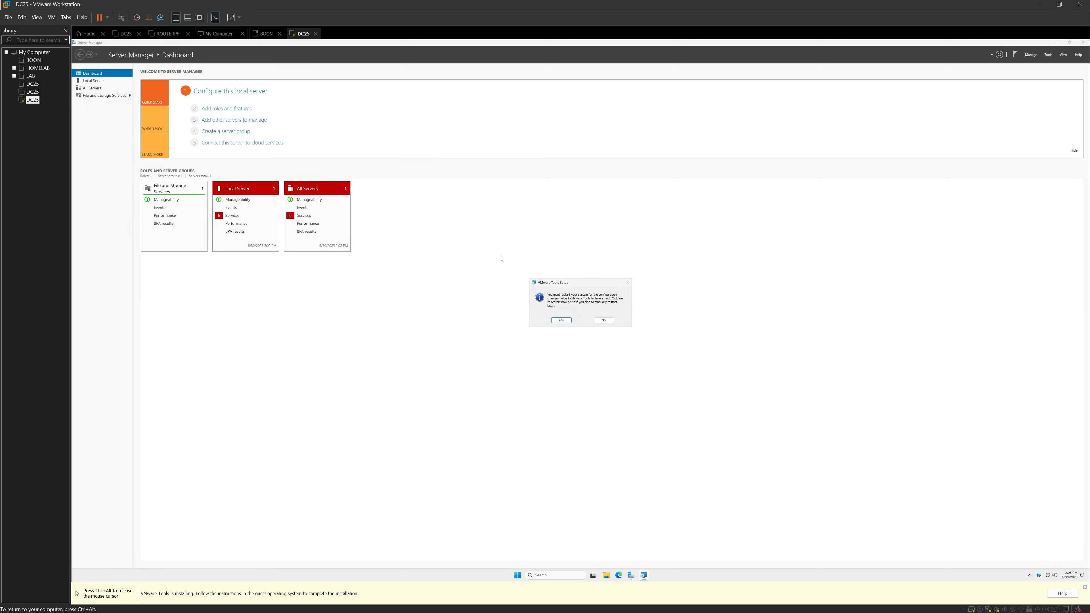
{"action": "left_click", "coordinate": [603, 321]}
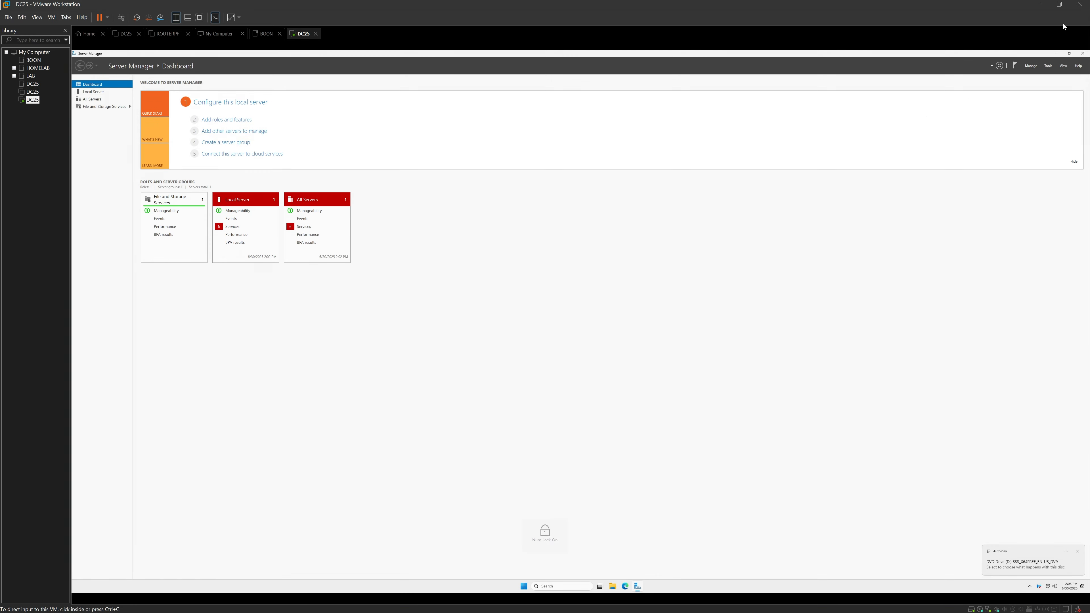
Uncover the guest's desktop and set the display scale to 200% in its display settings
{"action": "left_click", "coordinate": [1069, 55]}
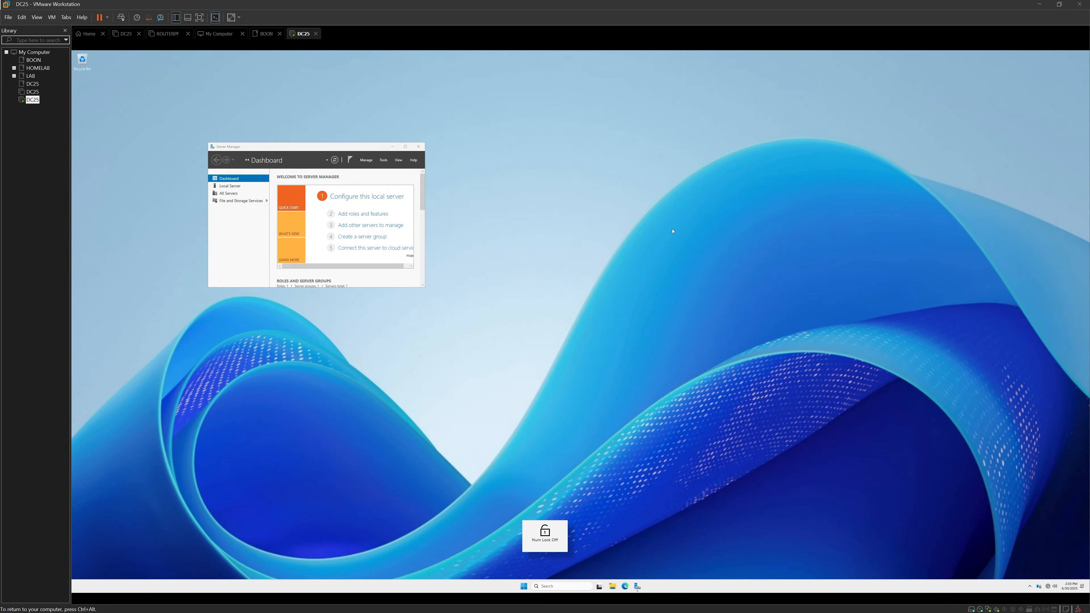
{"action": "right_click", "coordinate": [660, 228]}
{"action": "left_click", "coordinate": [686, 274]}
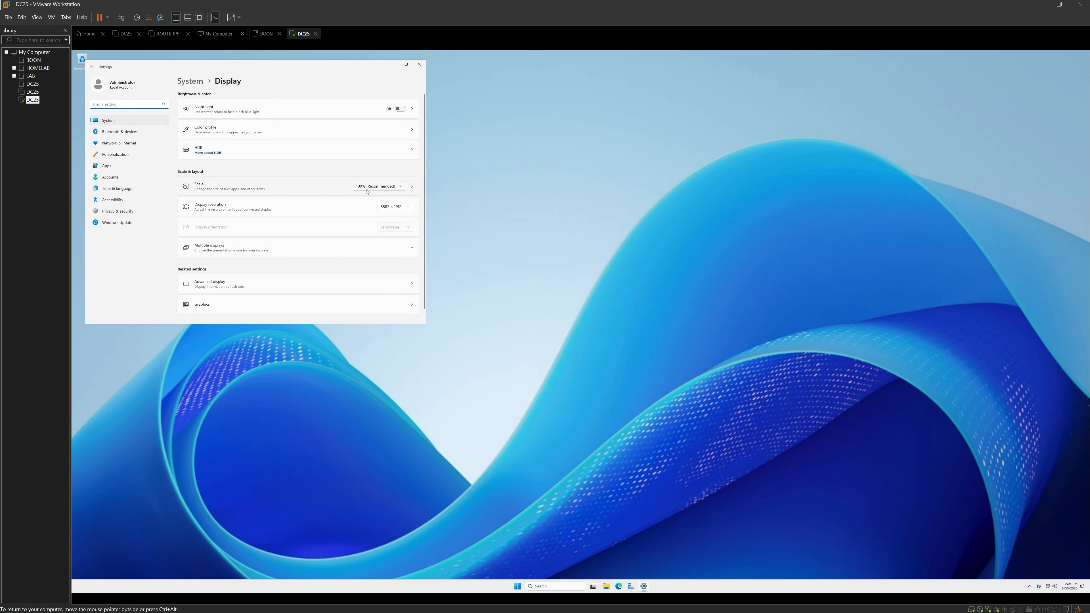
{"action": "left_click", "coordinate": [377, 186]}
{"action": "left_click", "coordinate": [366, 218]}
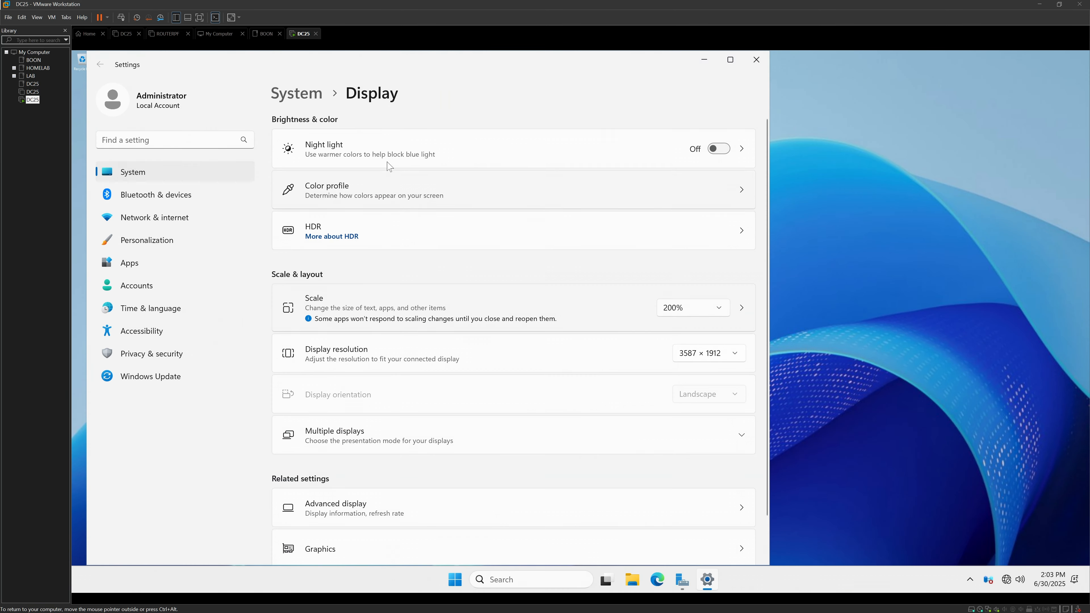
{"action": "left_click", "coordinate": [757, 60]}
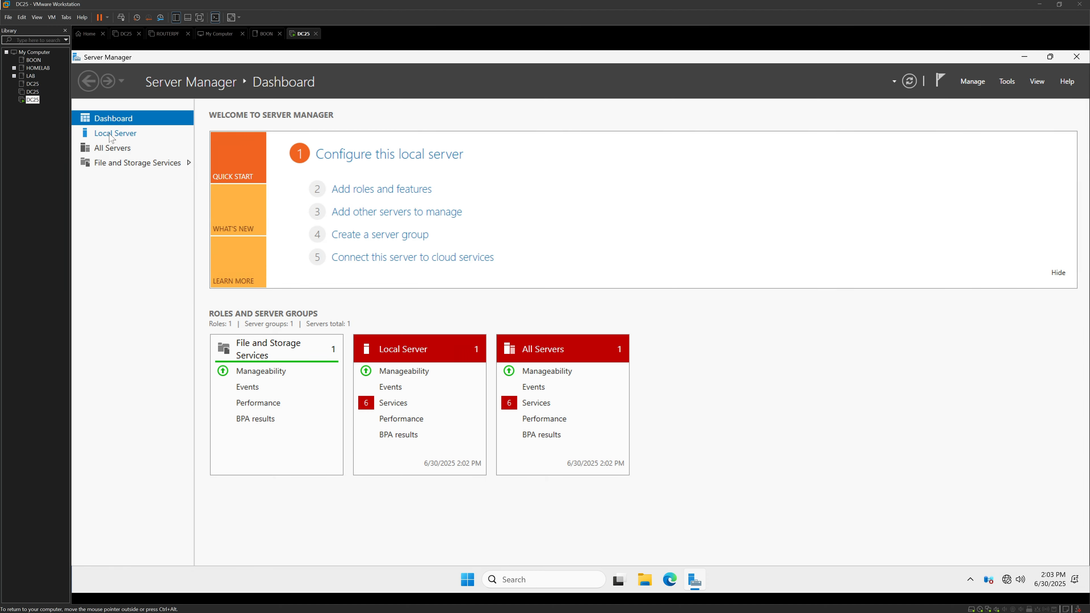
Change the local server's computer name to DC25 and restart the server to apply it
{"action": "left_click", "coordinate": [125, 134]}
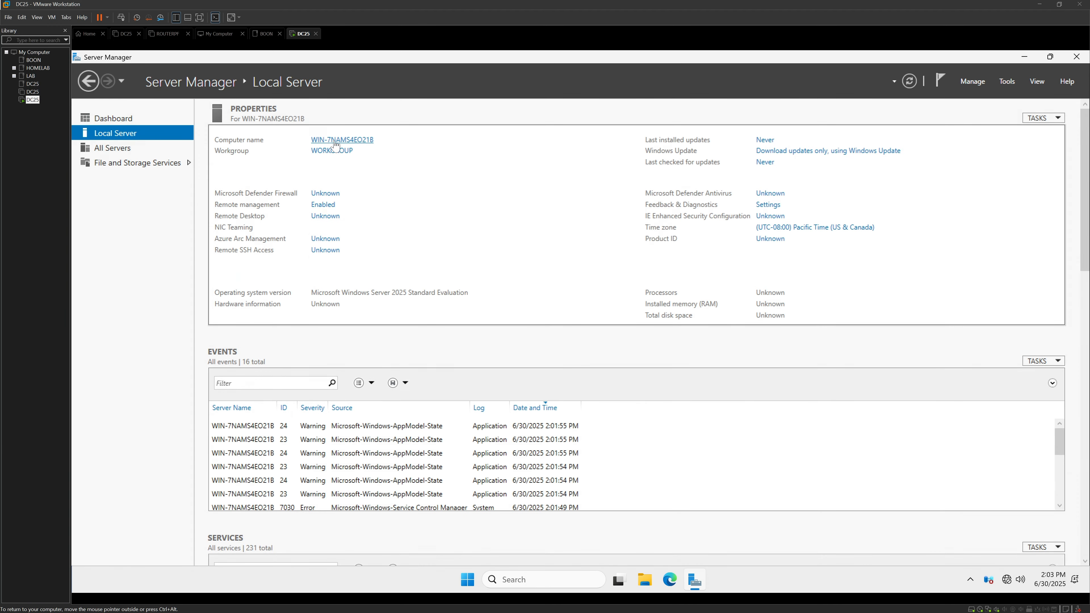
{"action": "left_click", "coordinate": [353, 144]}
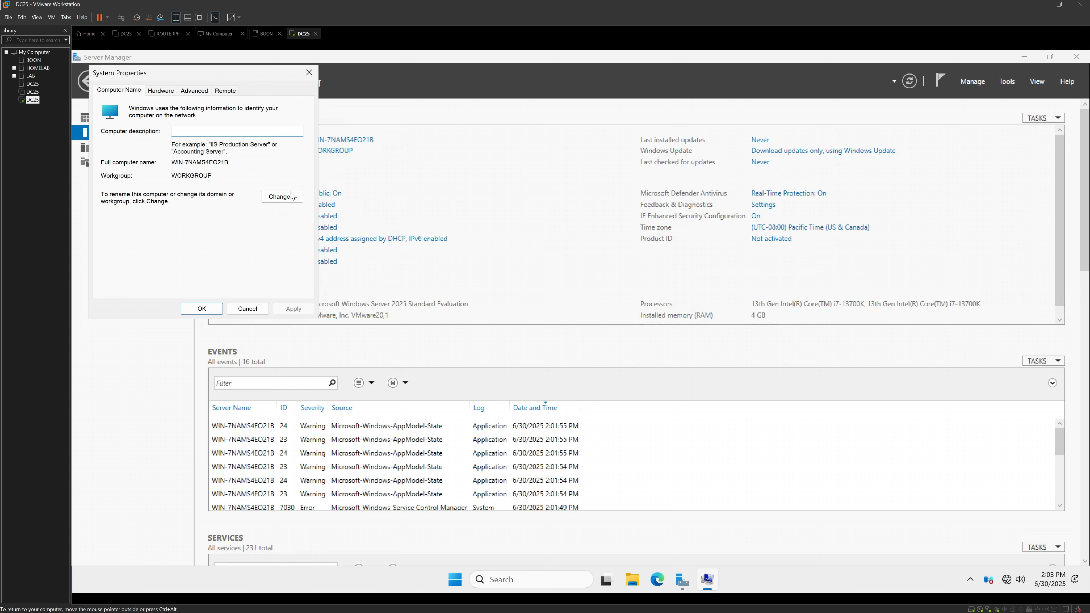
{"action": "left_click", "coordinate": [283, 198]}
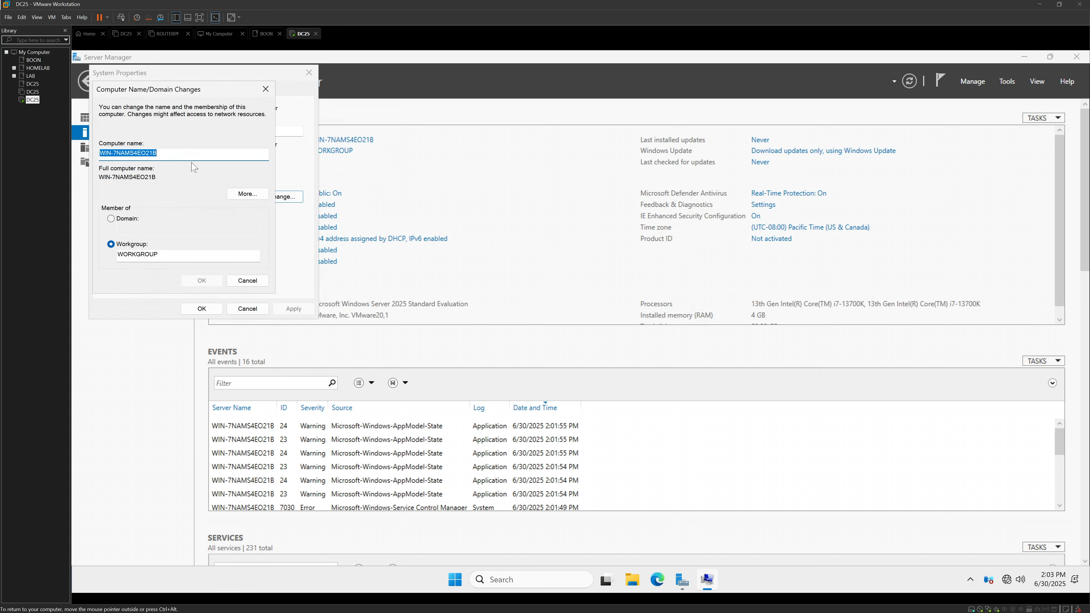
{"action": "key", "text": "Caps_Lock"}
{"action": "type", "text": "DC"}
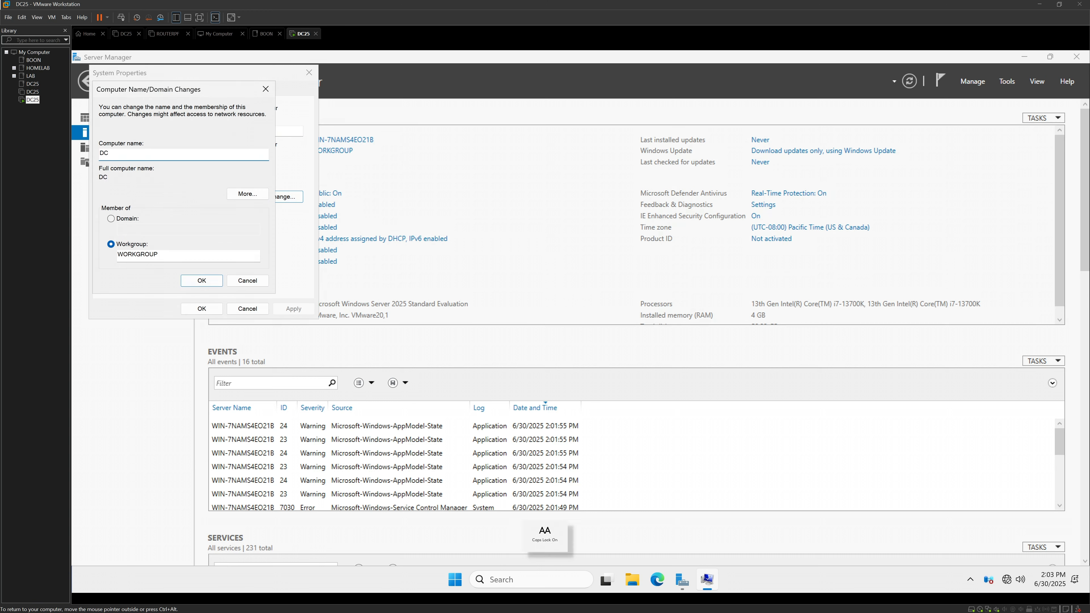
{"action": "key", "text": "Num_Lock"}
{"action": "left_click", "coordinate": [206, 281]}
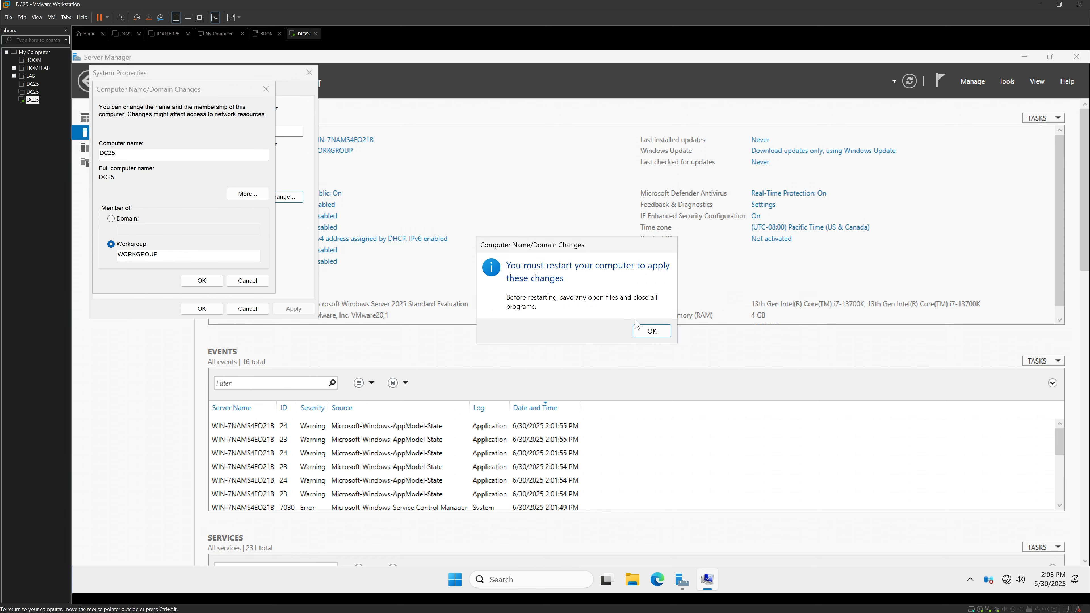
{"action": "left_click", "coordinate": [651, 332]}
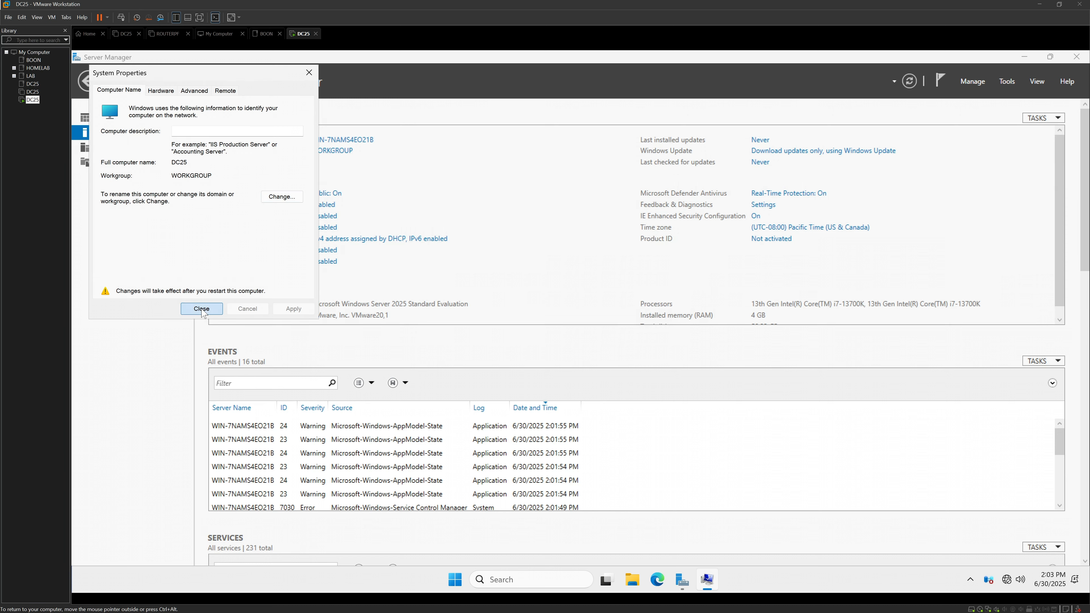
{"action": "left_click", "coordinate": [201, 308]}
{"action": "left_click", "coordinate": [559, 328]}
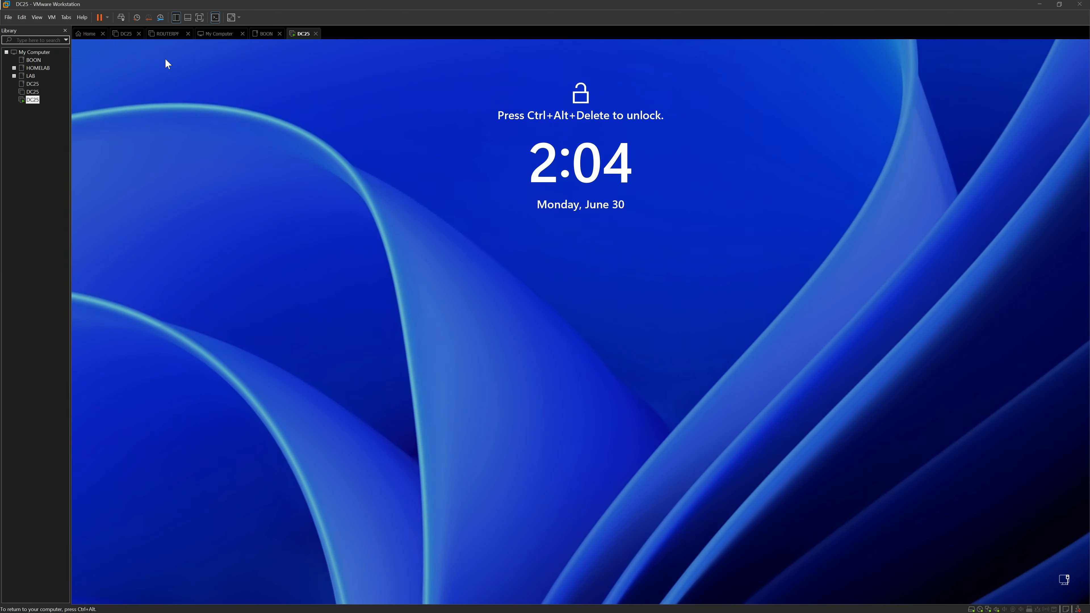
Send Ctrl+Alt+Del to the virtual machine and try to sign in as Administrator with the account password
{"action": "left_click", "coordinate": [121, 17]}
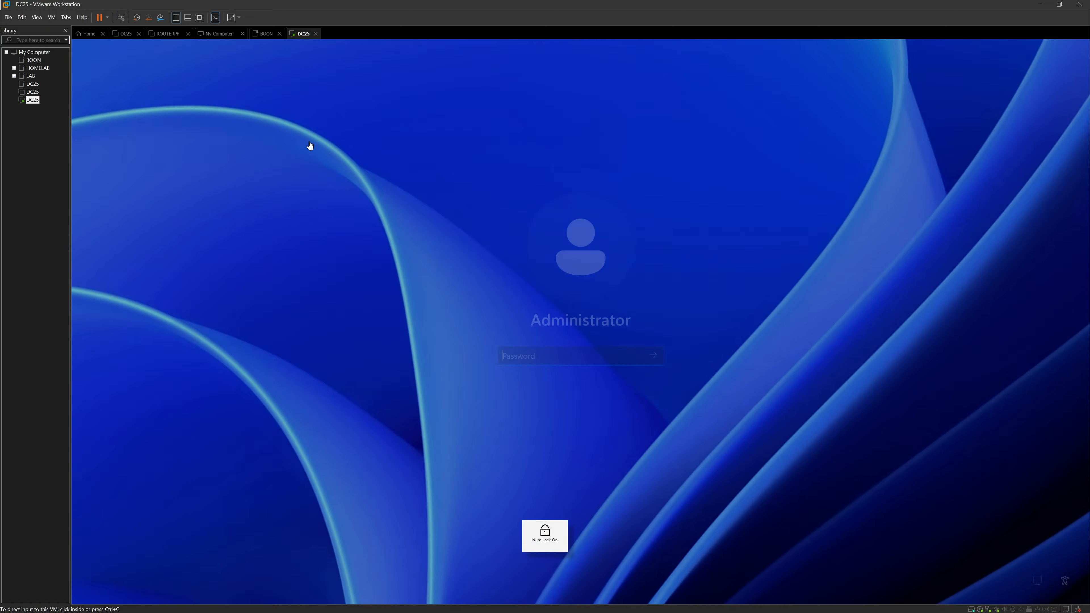
{"action": "left_click", "coordinate": [518, 363]}
{"action": "key", "text": "Caps_Lock"}
{"action": "type", "text": "••••"}
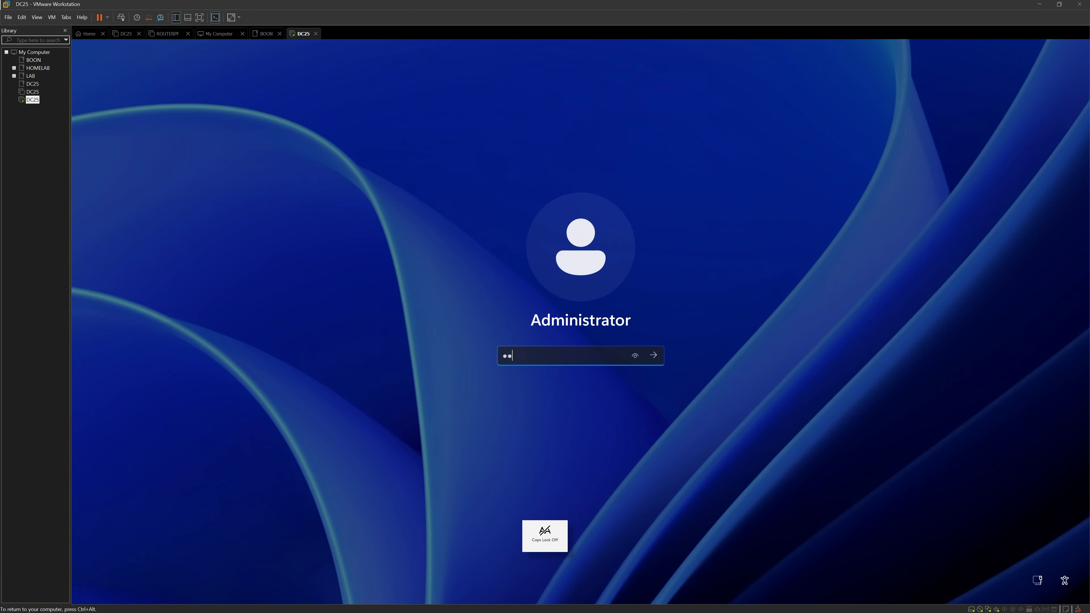
{"action": "type", "text": "••••••"}
{"action": "key", "text": "Return"}
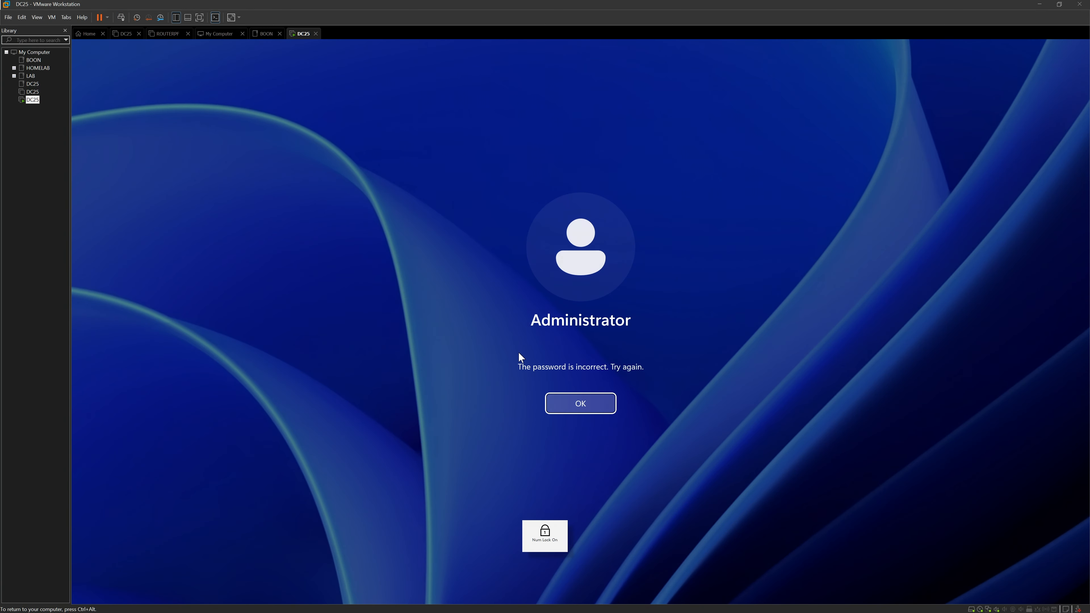
{"action": "left_click", "coordinate": [598, 407]}
{"action": "key", "text": "Caps_Lock"}
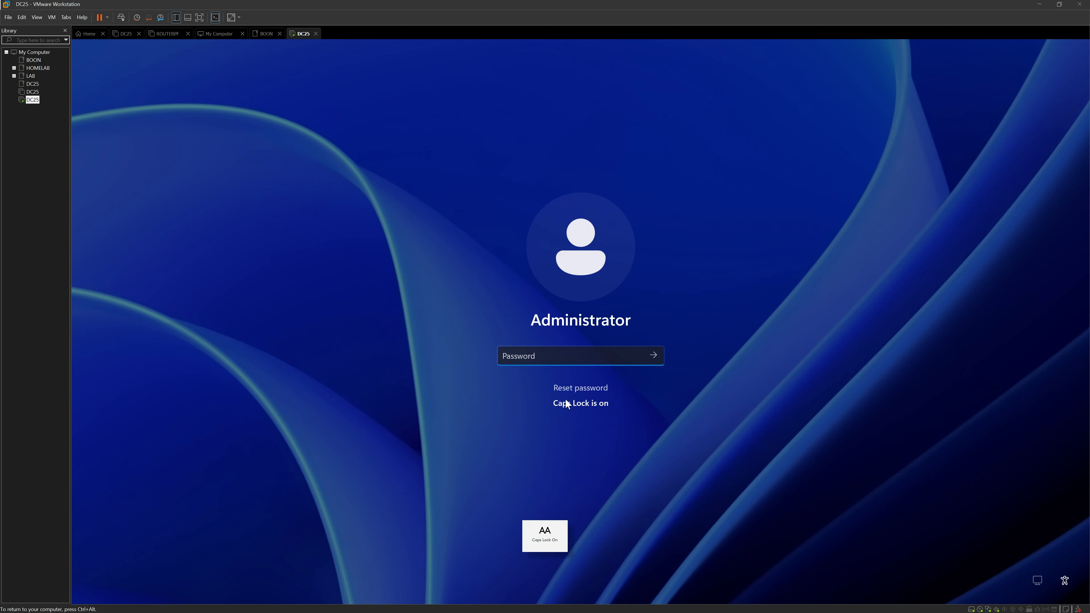
{"action": "type", "text": "•"}
{"action": "key", "text": "Caps_Lock"}
{"action": "type", "text": "•••••"}
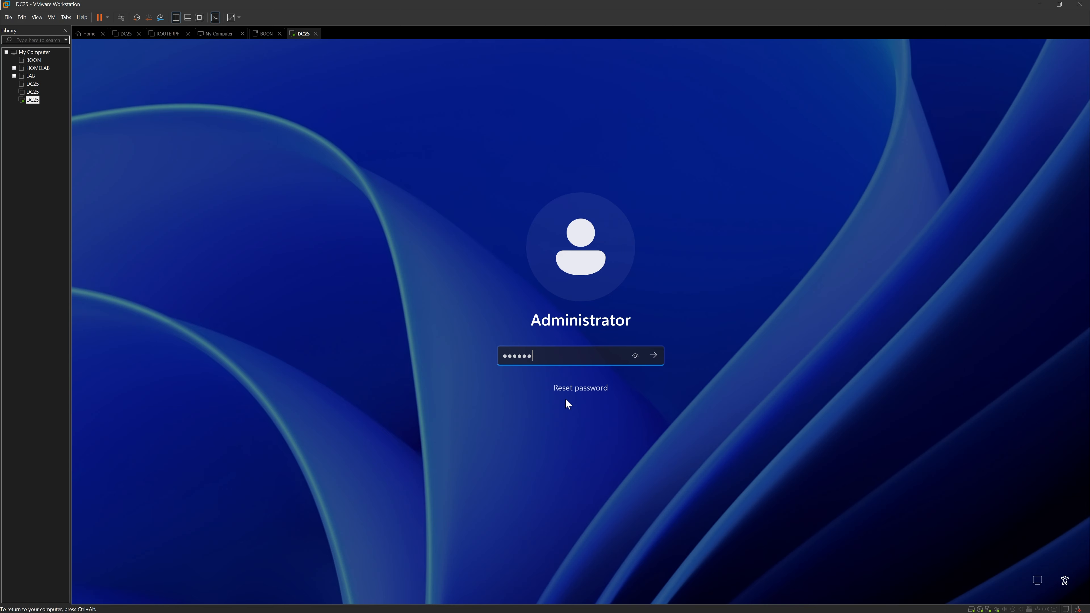
{"action": "key", "text": "BackSpace"}
{"action": "key", "text": "BackSpace"}
{"action": "key", "text": "BackSpace"}
{"action": "key", "text": "BackSpace"}
{"action": "key", "text": "BackSpace"}
{"action": "key", "text": "BackSpace"}
Sign in to the restarted server as Administrator with the account password
{"action": "key", "text": "Caps_Lock"}
{"action": "type", "text": "•"}
{"action": "key", "text": "Caps_Lock"}
{"action": "type", "text": "•••"}
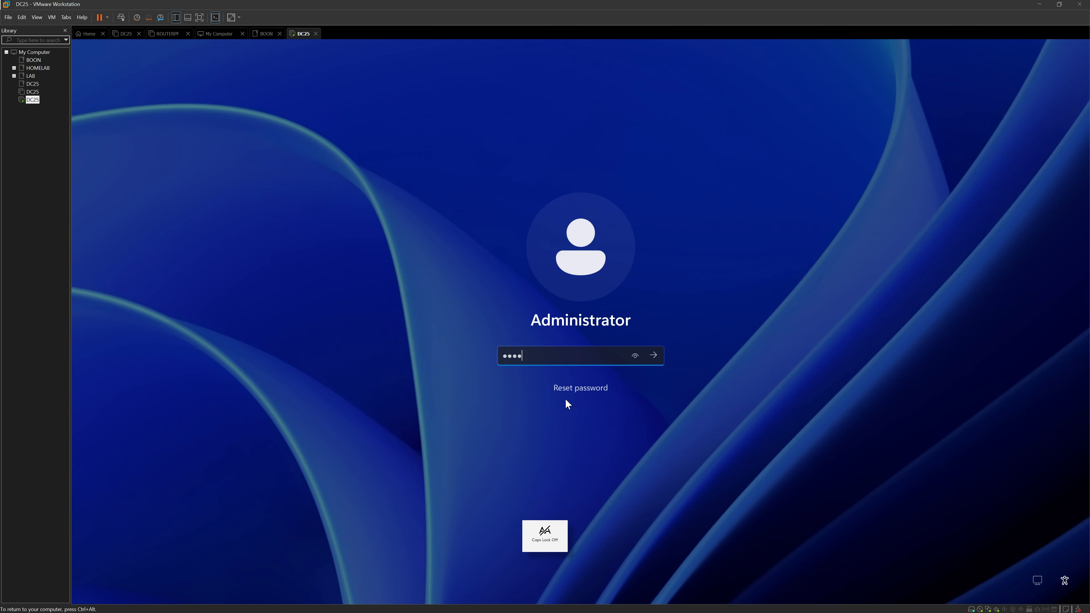
{"action": "type", "text": "•••"}
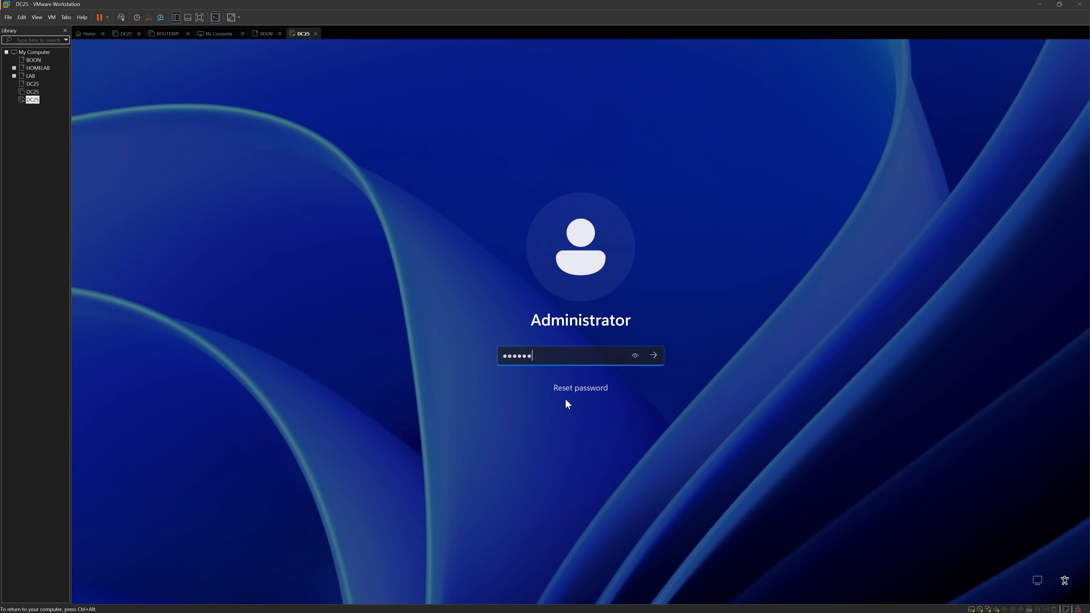
{"action": "type", "text": "•"}
{"action": "key", "text": "Return"}
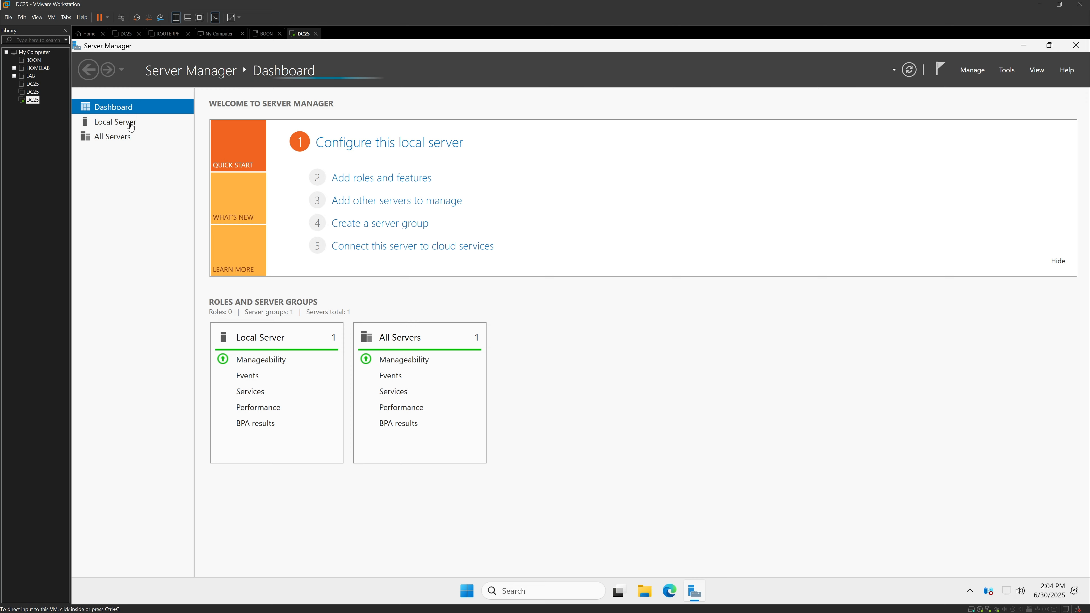
Open the Local Server properties in Server Manager to check the computer name
{"action": "left_click", "coordinate": [110, 128]}
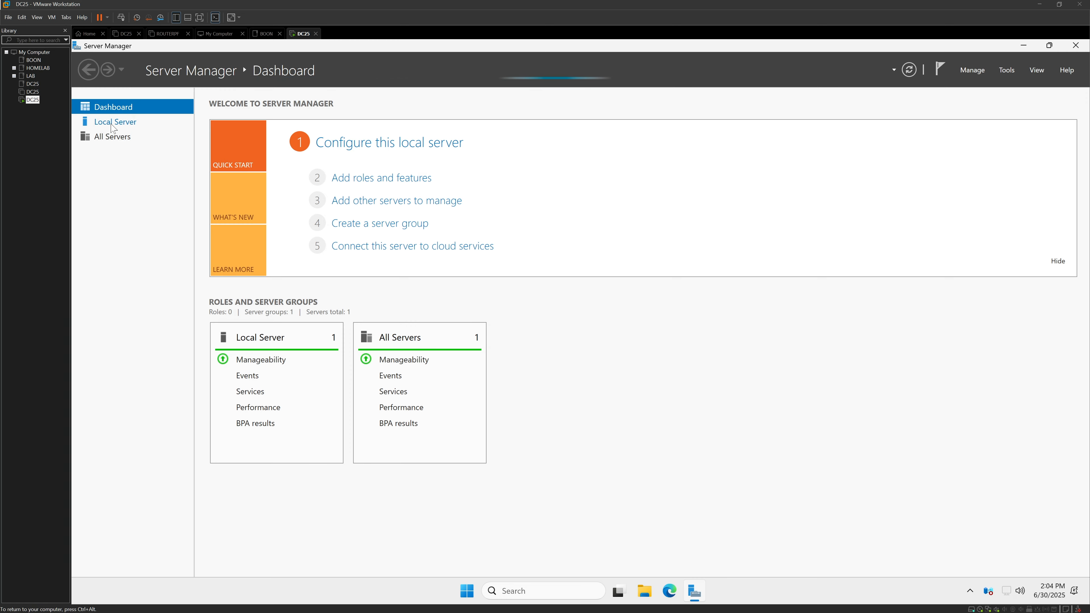
{"action": "left_click", "coordinate": [112, 123]}
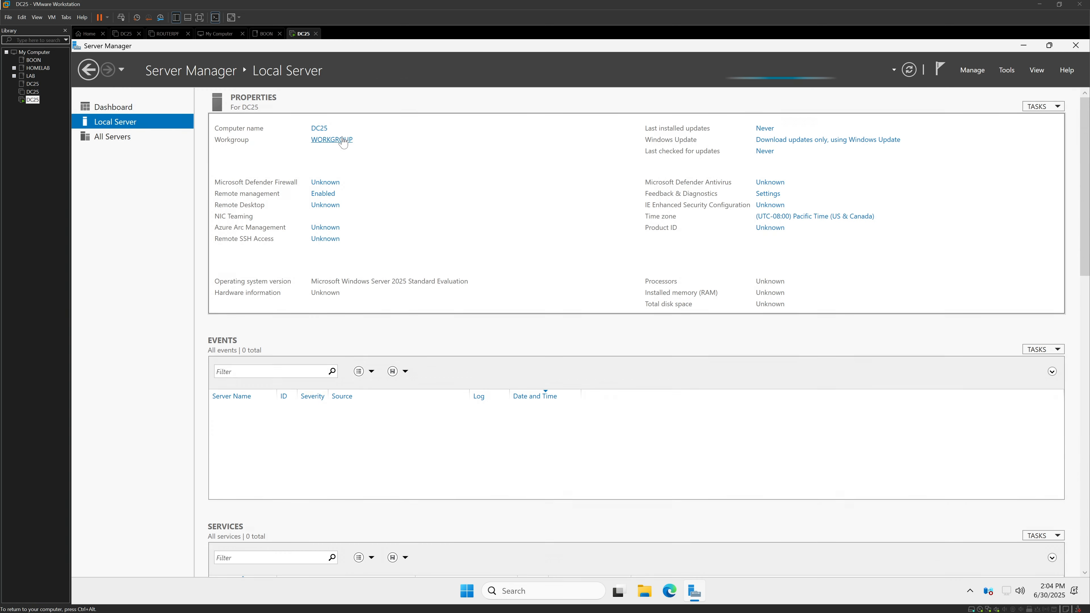